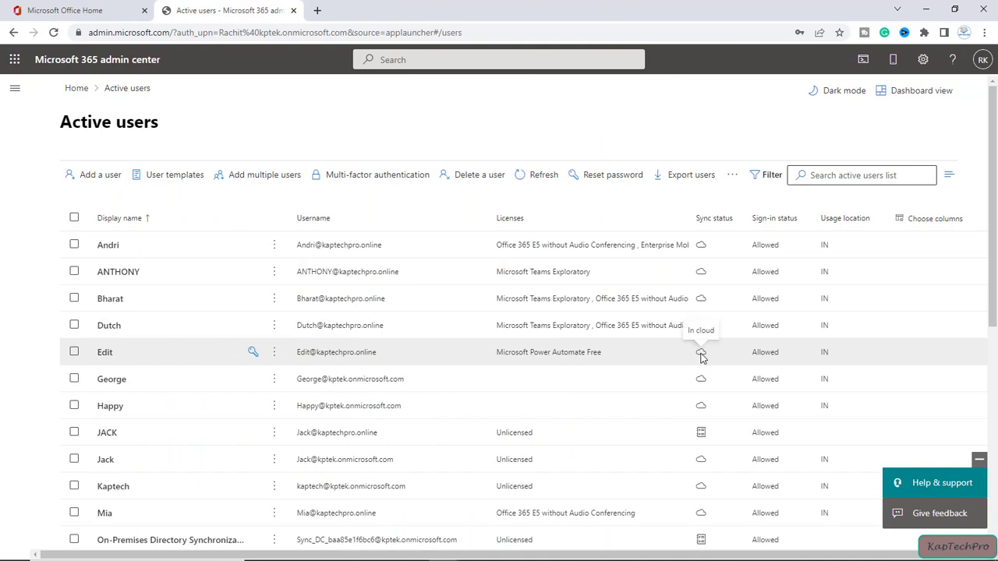
Step: Return from the Active users list to the admin center Home page
left_click(77, 91)
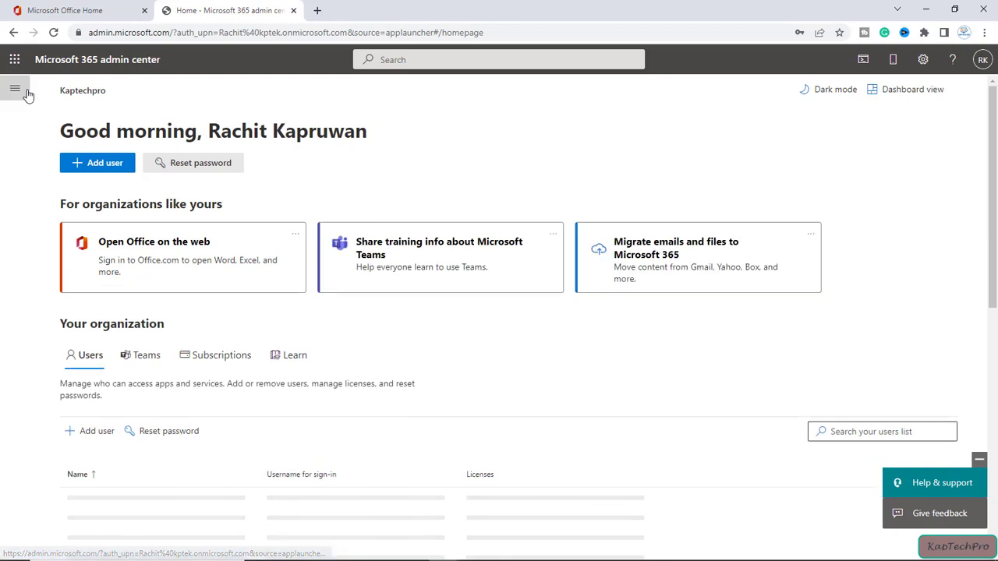
Step: Show the Users > Deleted users list, then open a new browser tab beside it
left_click(22, 92)
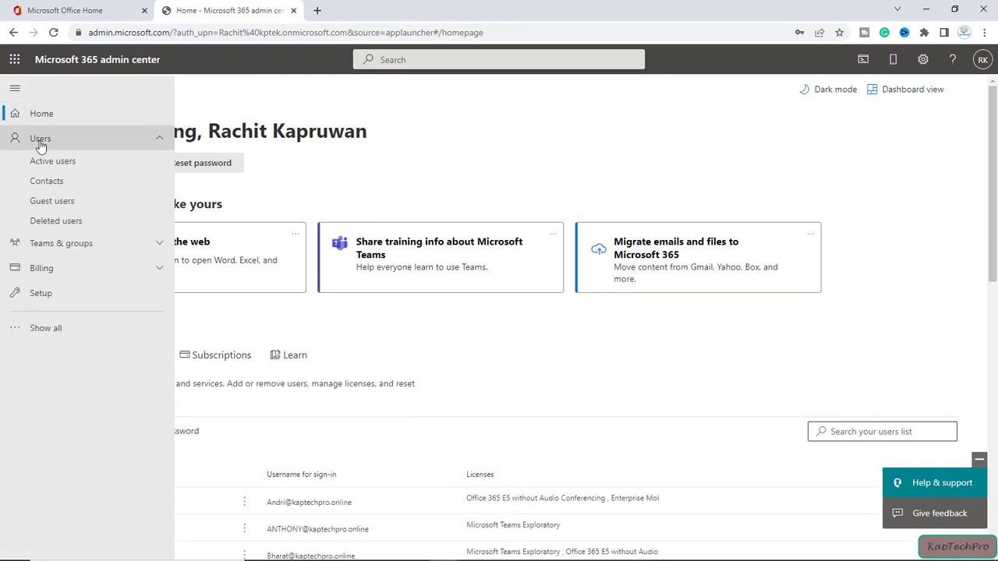
left_click(62, 223)
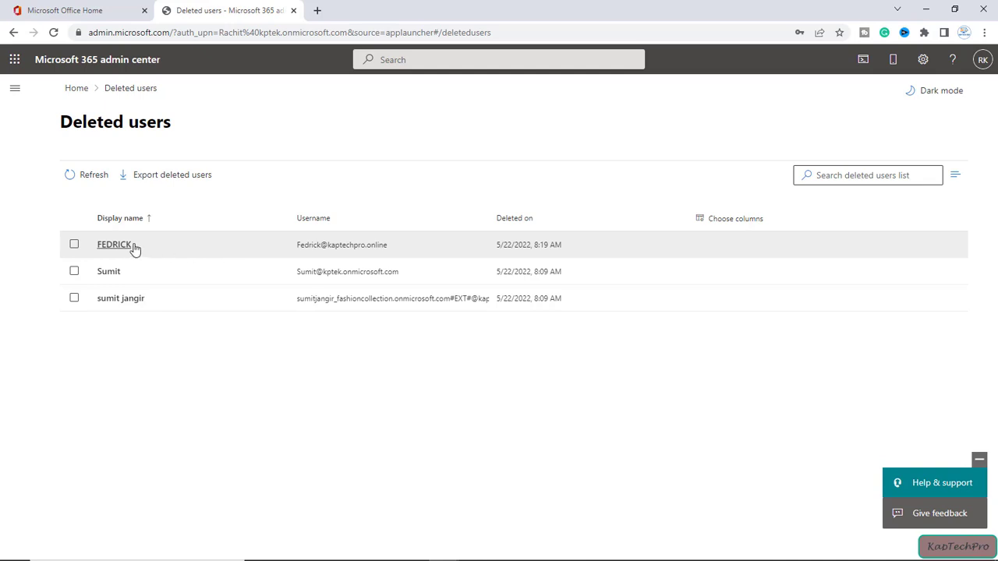
left_click(318, 10)
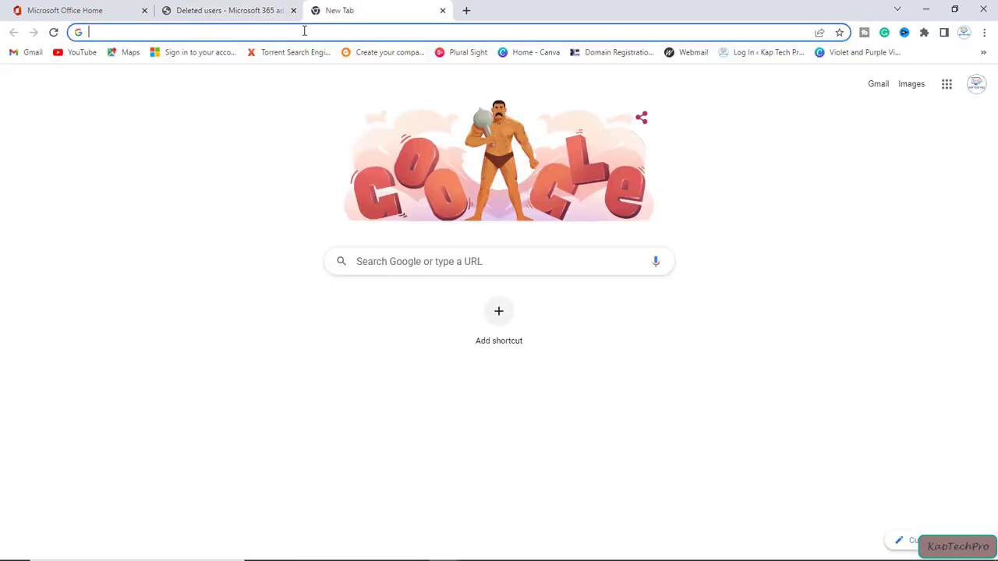
Step: Load the Forms delegatepage.aspx URL with the deleted user's address to list KAPTECHPRO FORM
type("https://forms.office.com//Pages/delegatepage.aspx?originalowner=")
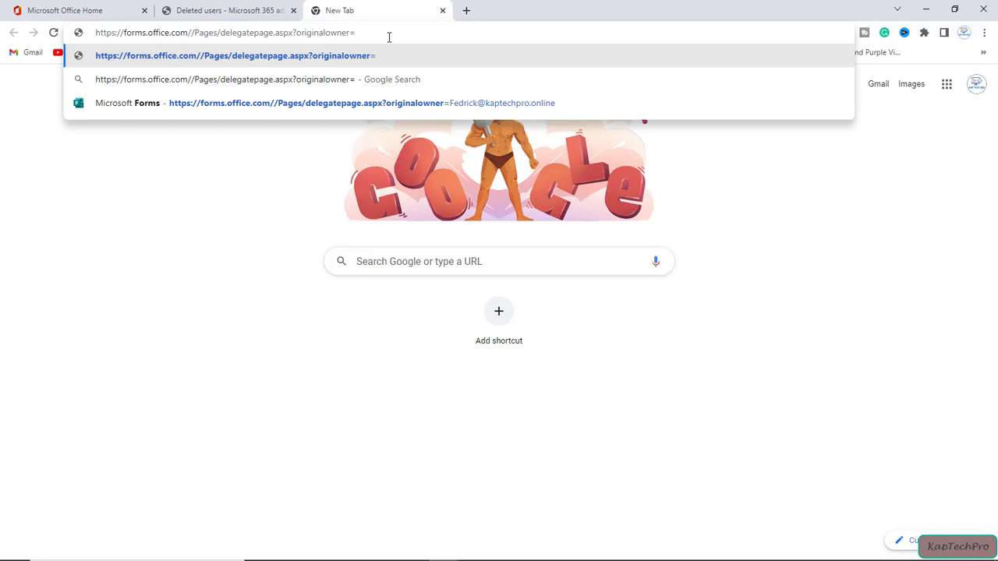
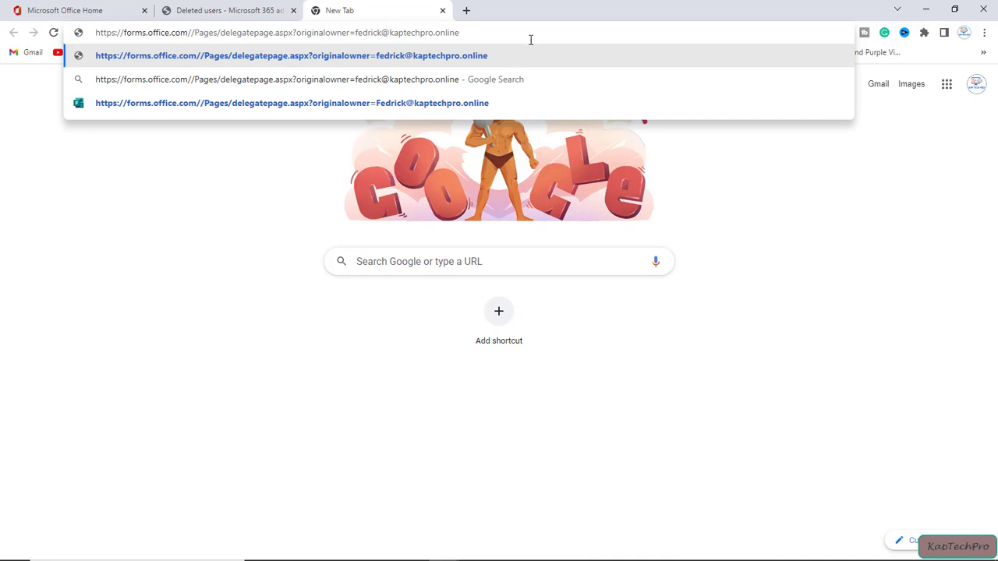
key("Return")
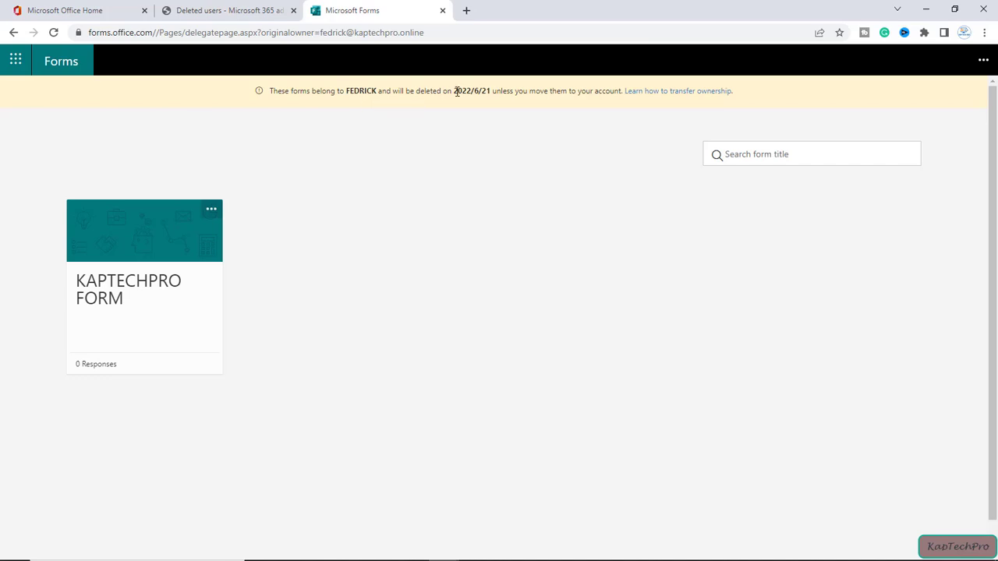
Step: Highlight the 2022/6/21 deletion date, then go back to the Deleted users tab
left_click_drag(469, 93, 490, 95)
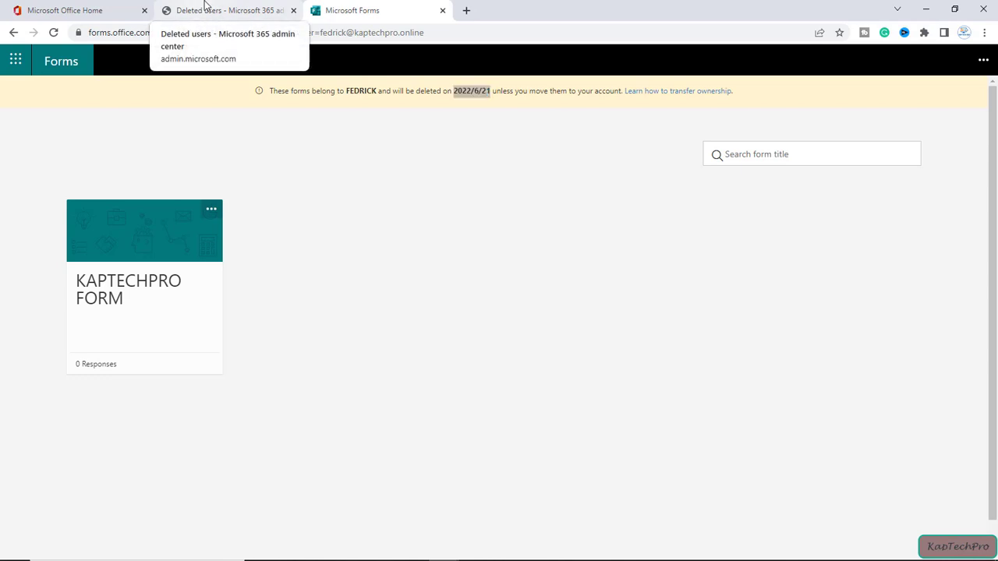
left_click(204, 8)
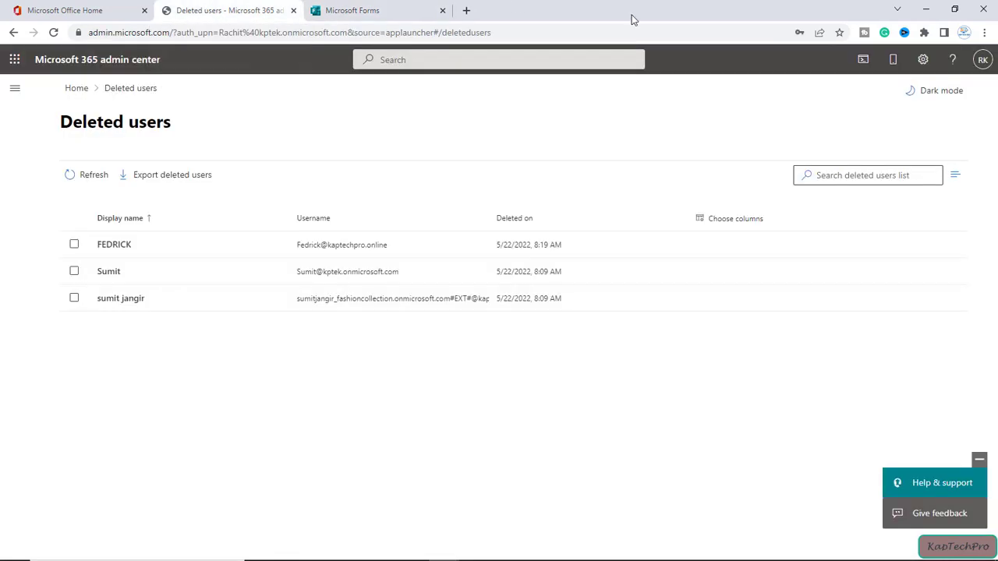
Step: Open Active users, select the first account, then return to the Forms tab
left_click(76, 89)
left_click(11, 92)
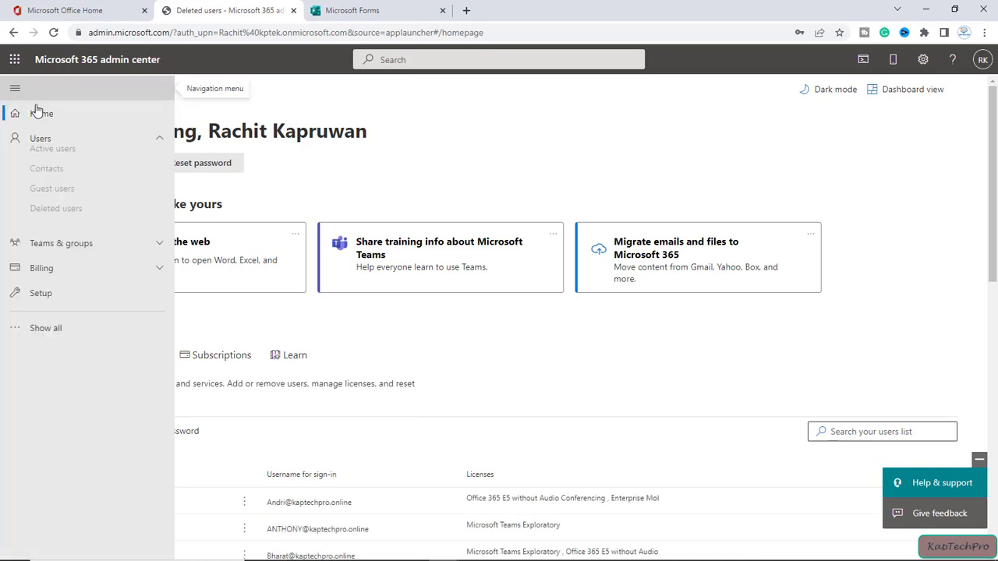
left_click(49, 161)
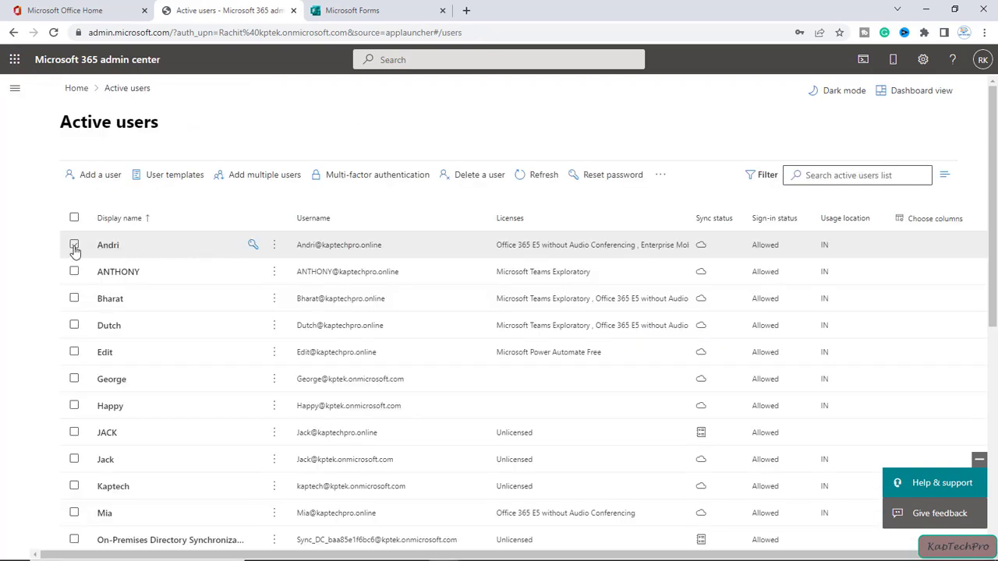
left_click(73, 248)
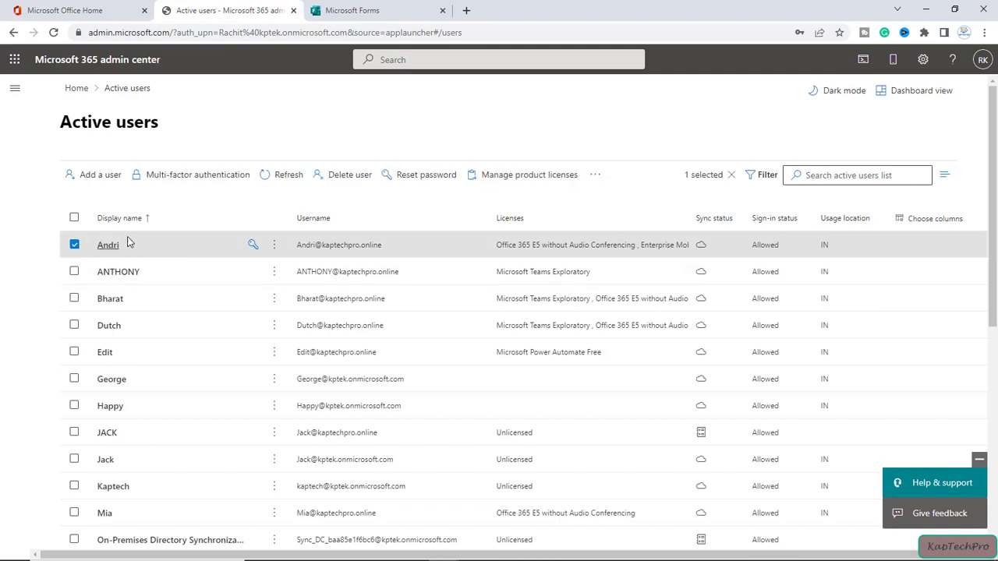
left_click(357, 7)
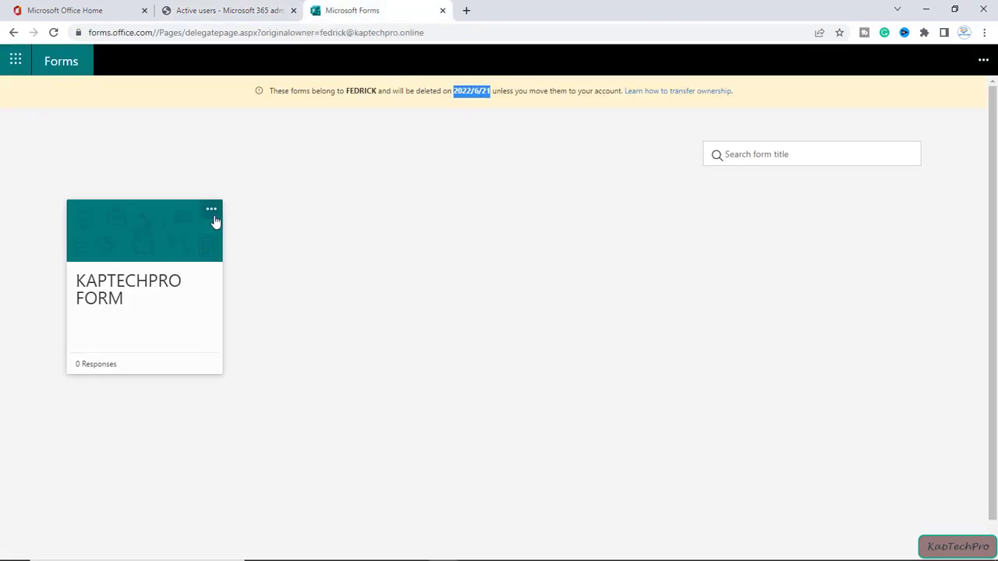
Step: Open the Move 1 Item panel for KAPTECHPRO FORM to review destination groups
left_click(212, 211)
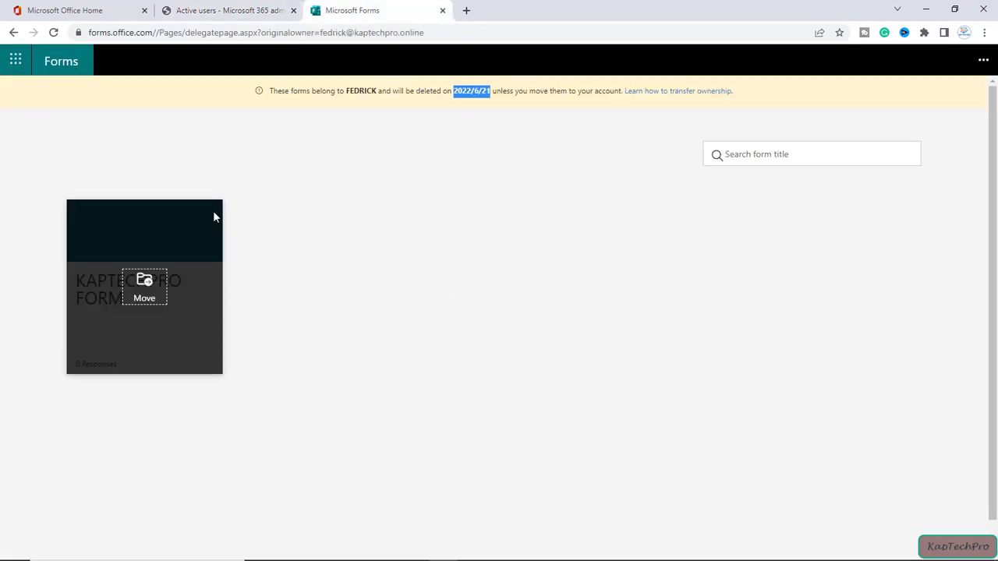
left_click(145, 294)
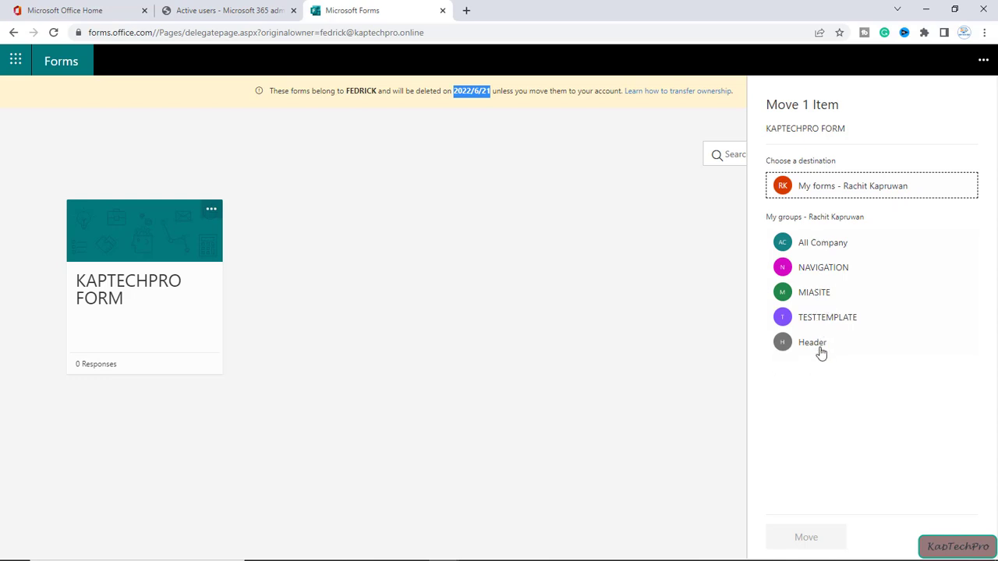
left_click(845, 159)
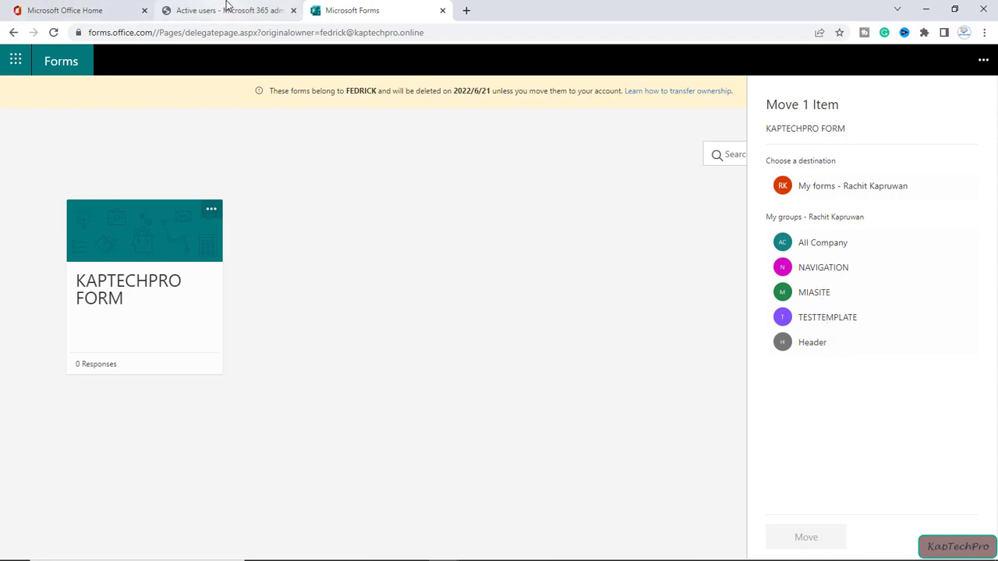
left_click(228, 9)
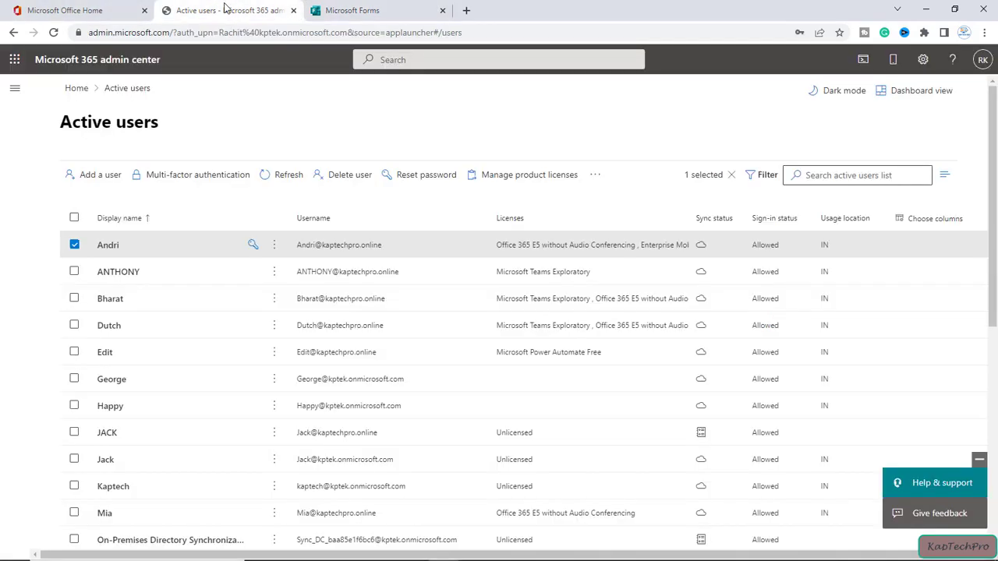
Step: Show Teams & groups > Active teams & groups listing the six existing groups
left_click(14, 89)
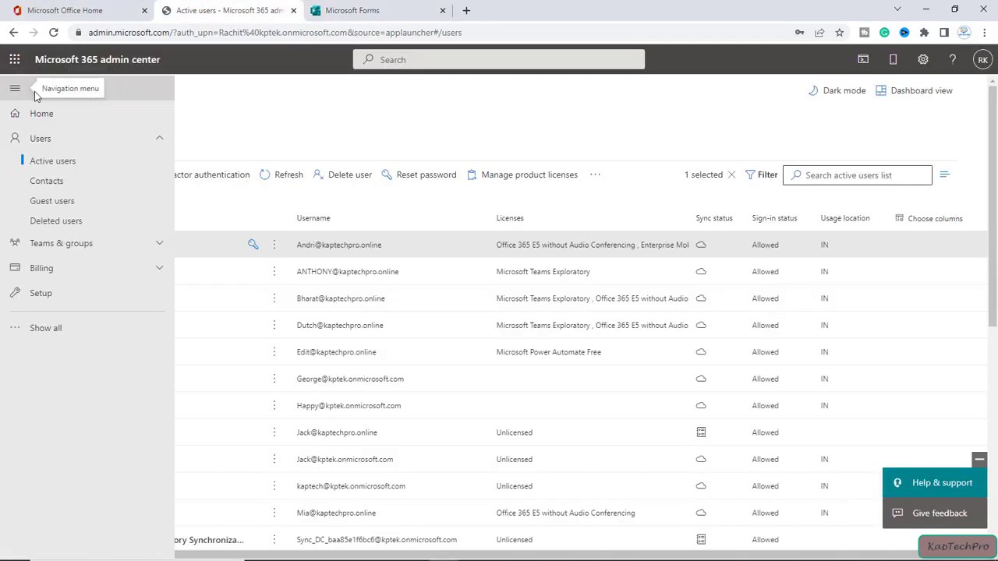
left_click(97, 247)
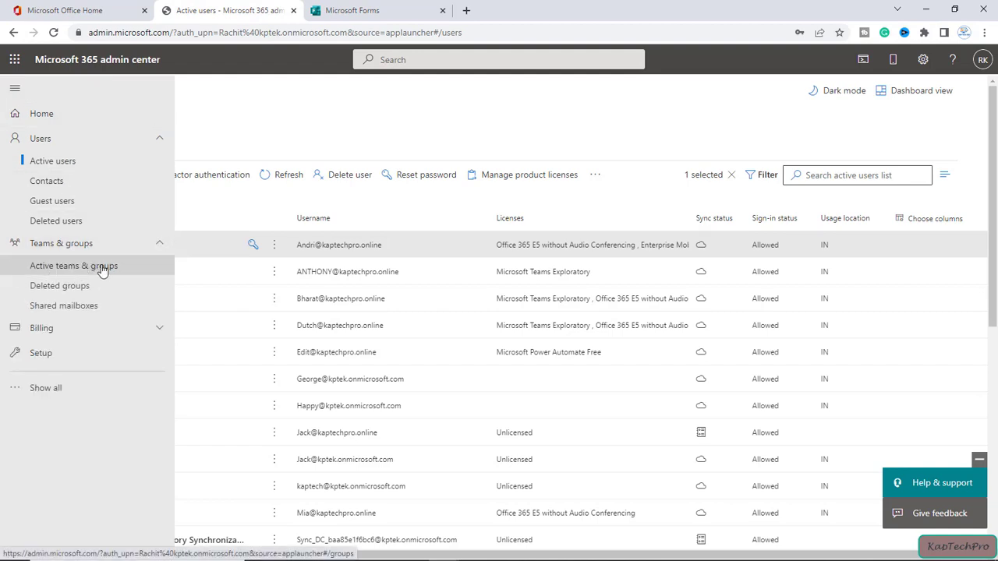
left_click(101, 268)
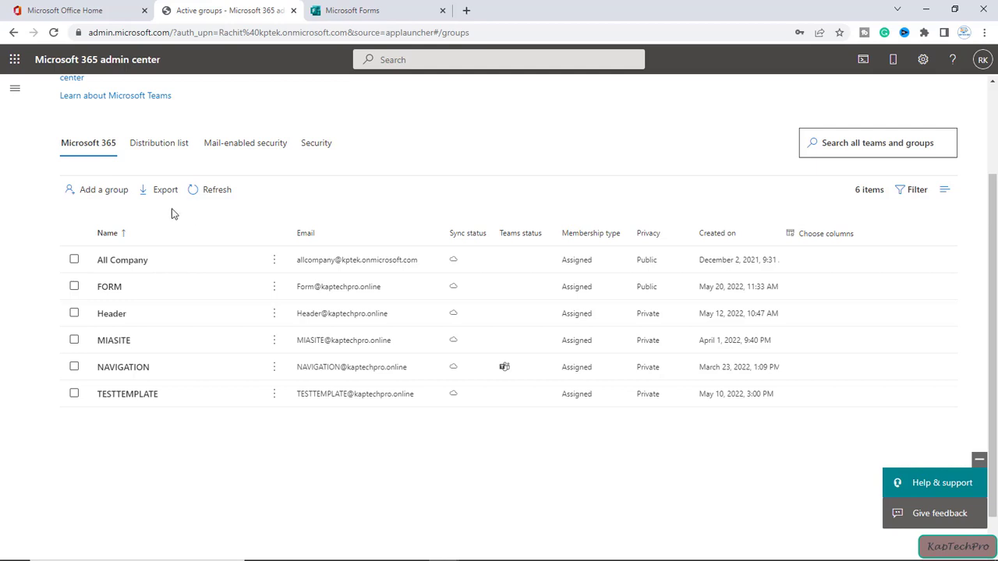
Step: Start a new Microsoft 365 group and name it ANDRI
left_click(94, 194)
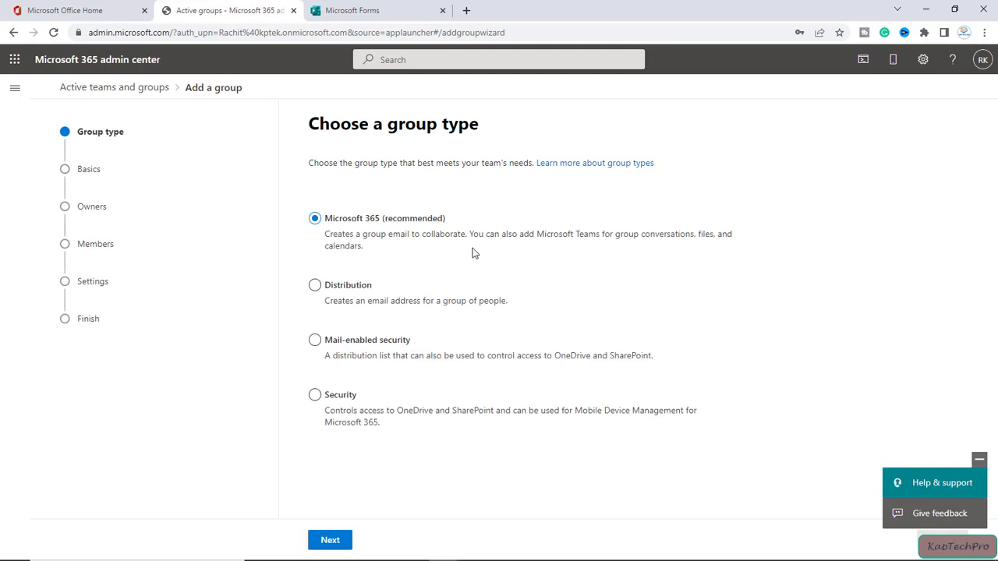
left_click(332, 540)
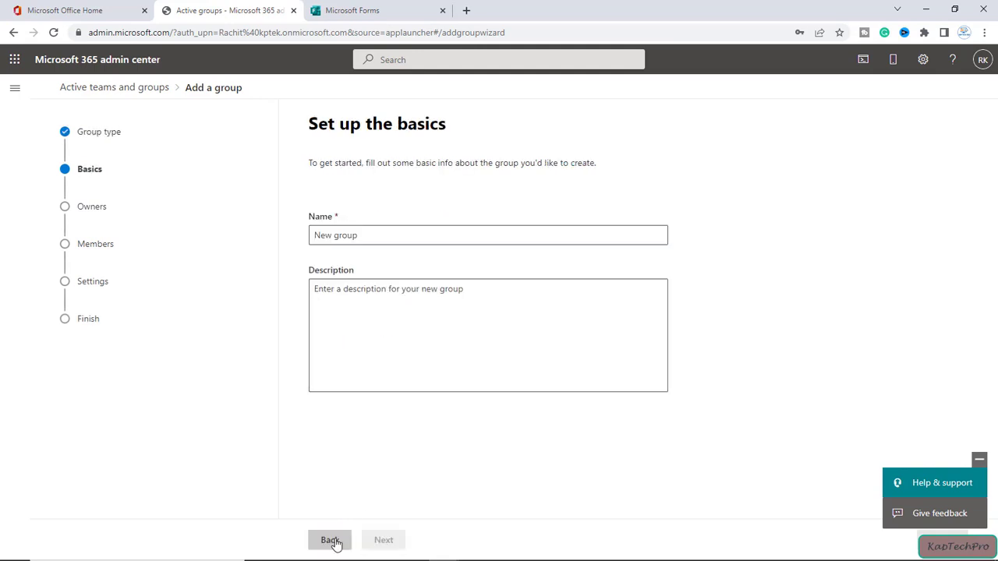
left_click(378, 235)
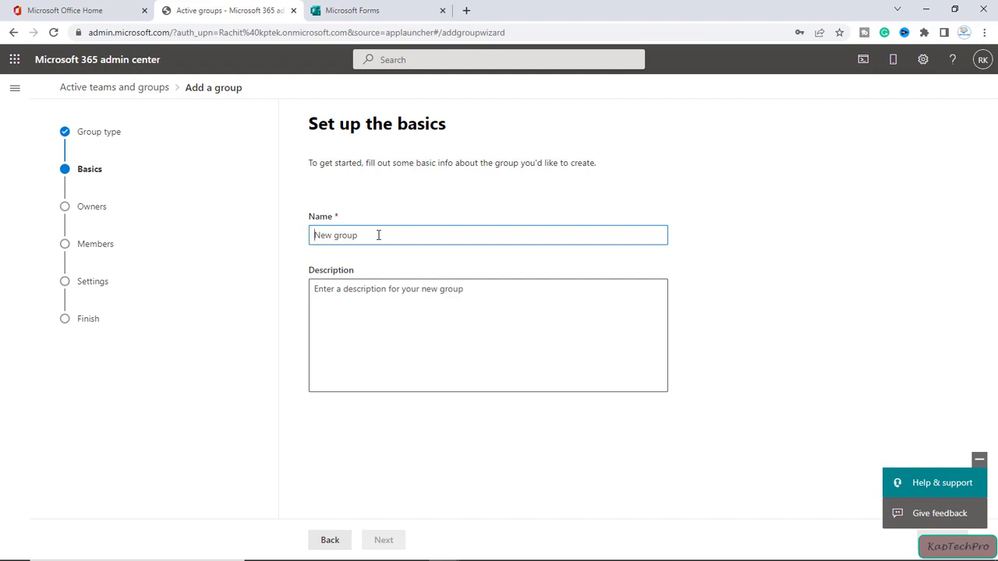
type("ANDRI")
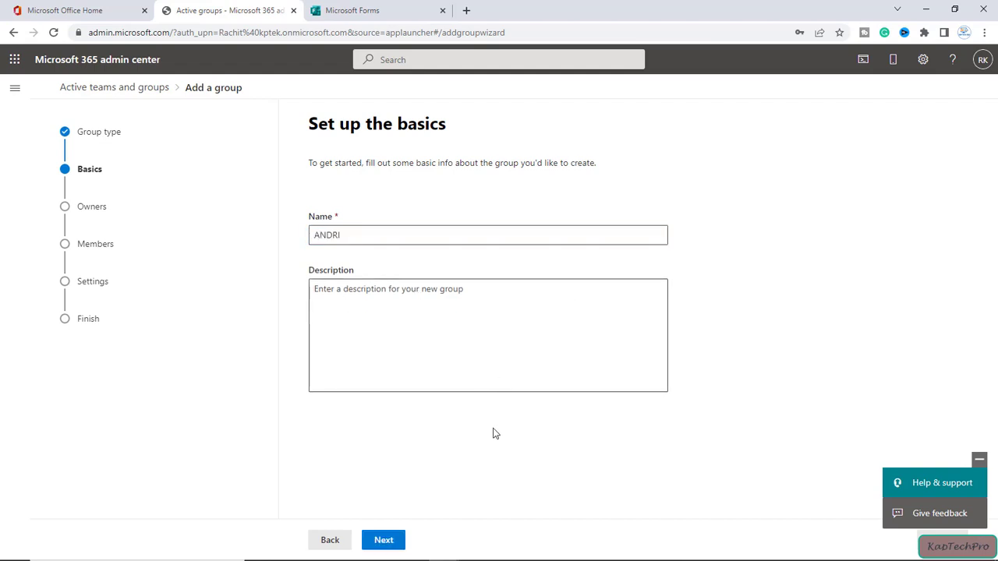
left_click(382, 538)
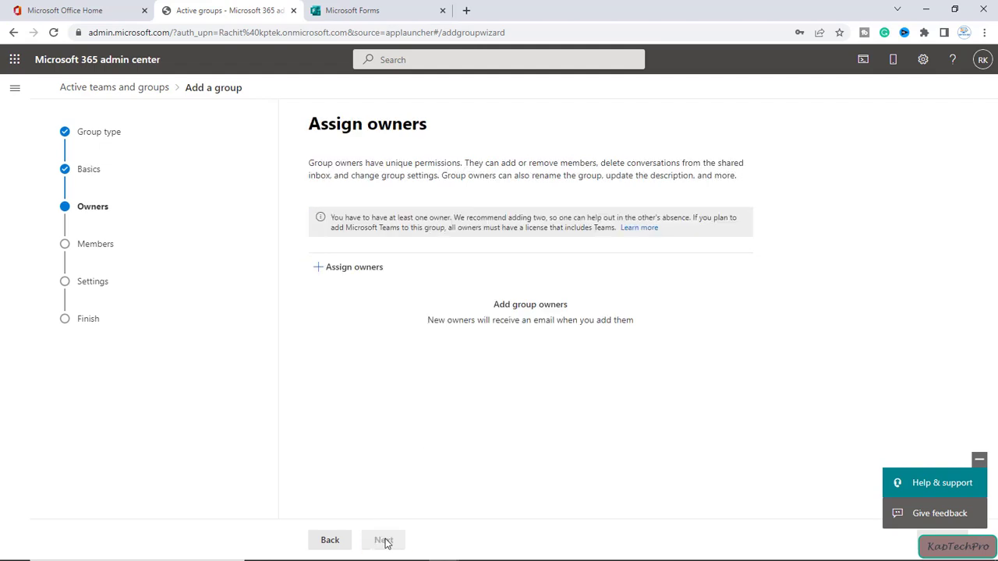
Step: Assign the first listed user and a searched user as ANDRI group owners
left_click(363, 267)
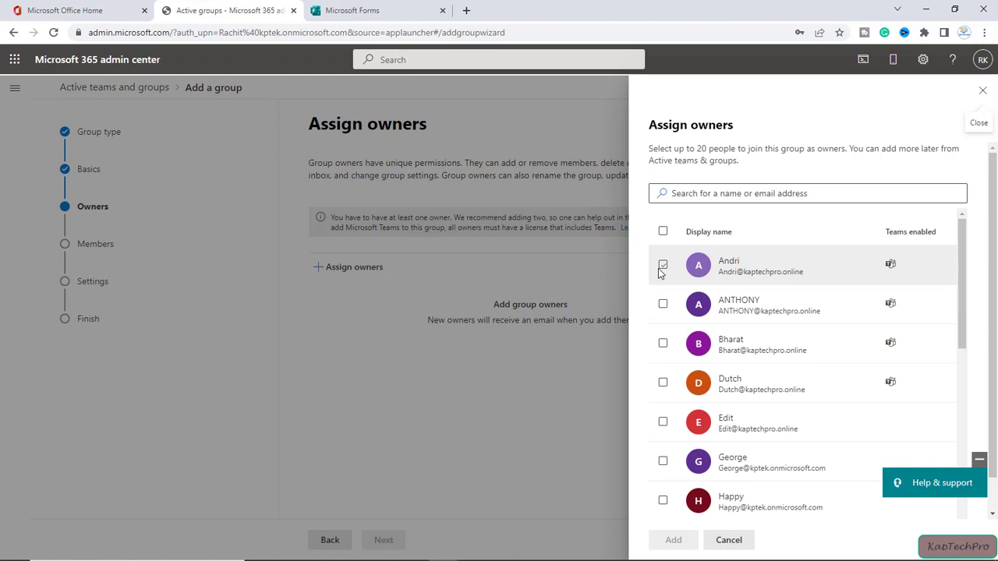
left_click(662, 267)
left_click(693, 194)
type("RACHIT")
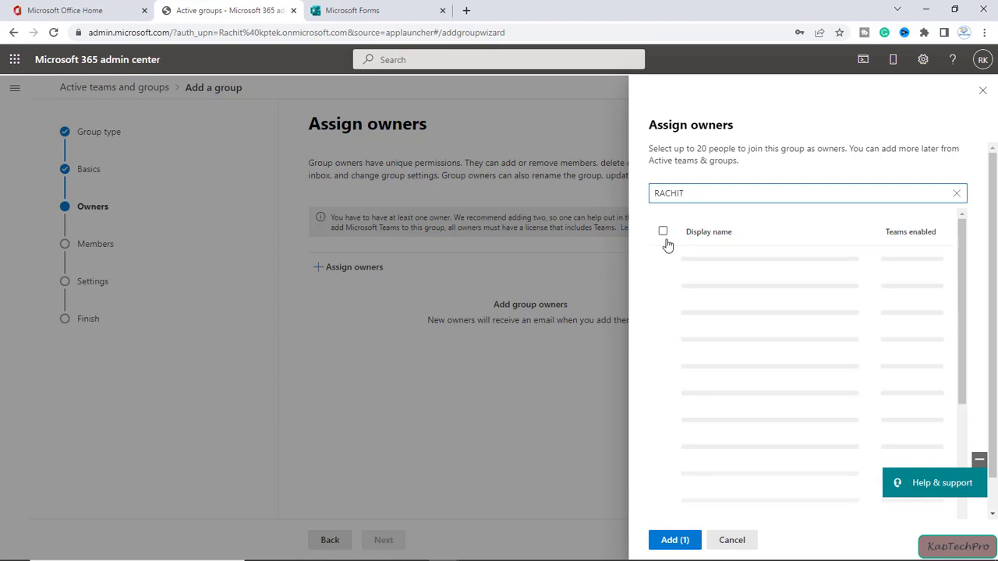
left_click(661, 269)
left_click(670, 539)
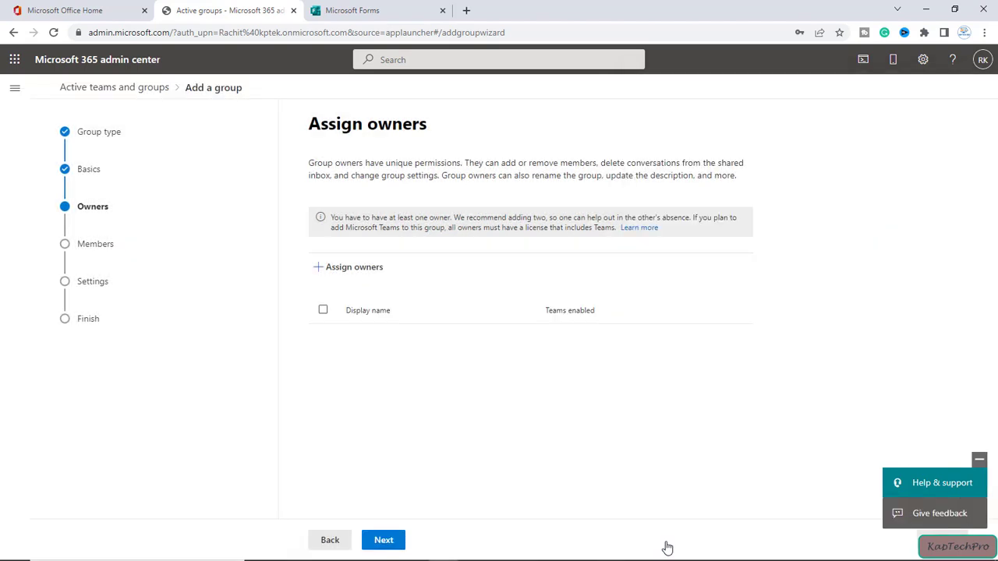
left_click(394, 540)
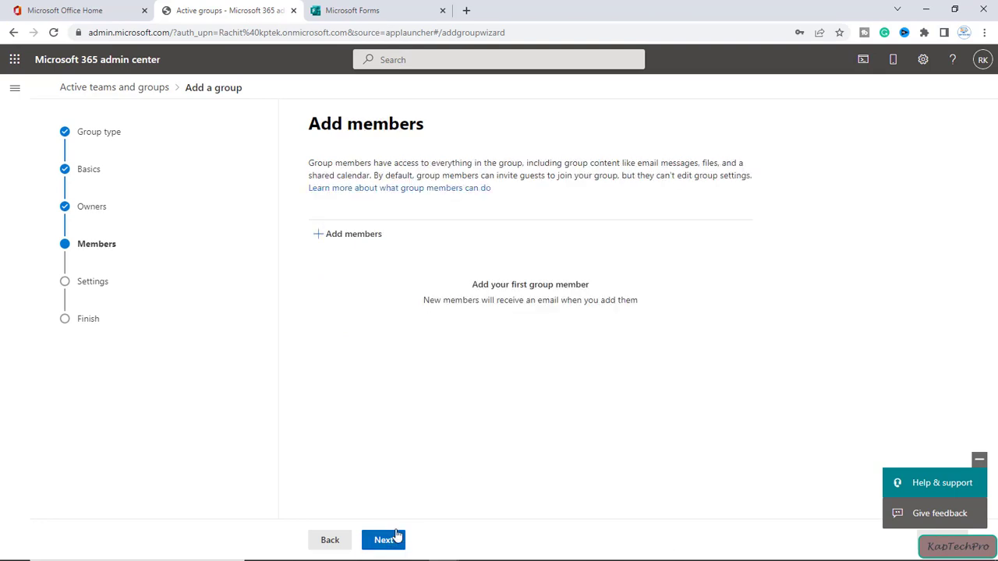
Step: Add the first listed user and the searched admin account as ANDRI members
left_click(343, 234)
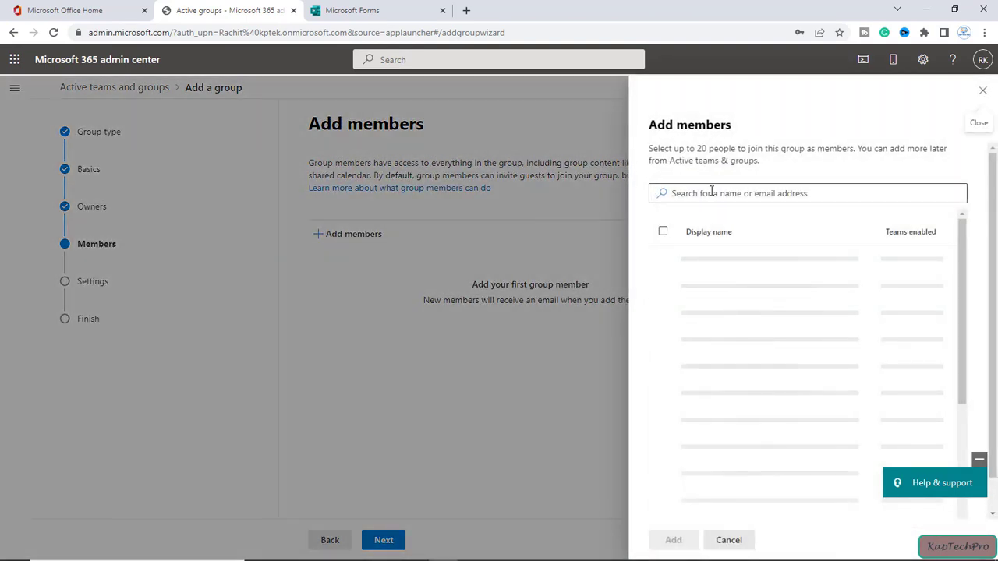
left_click(662, 266)
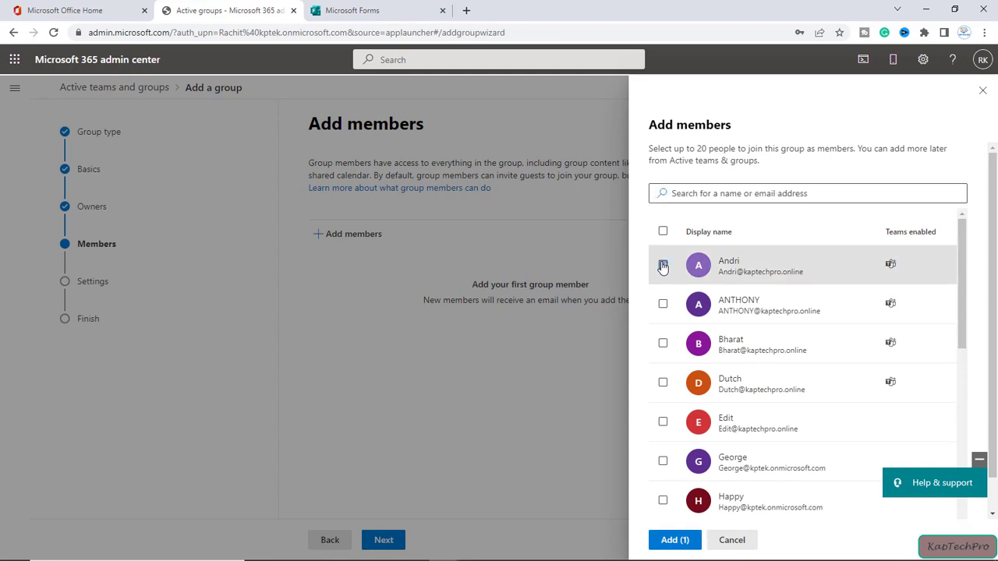
left_click(688, 191)
type("RACHIT")
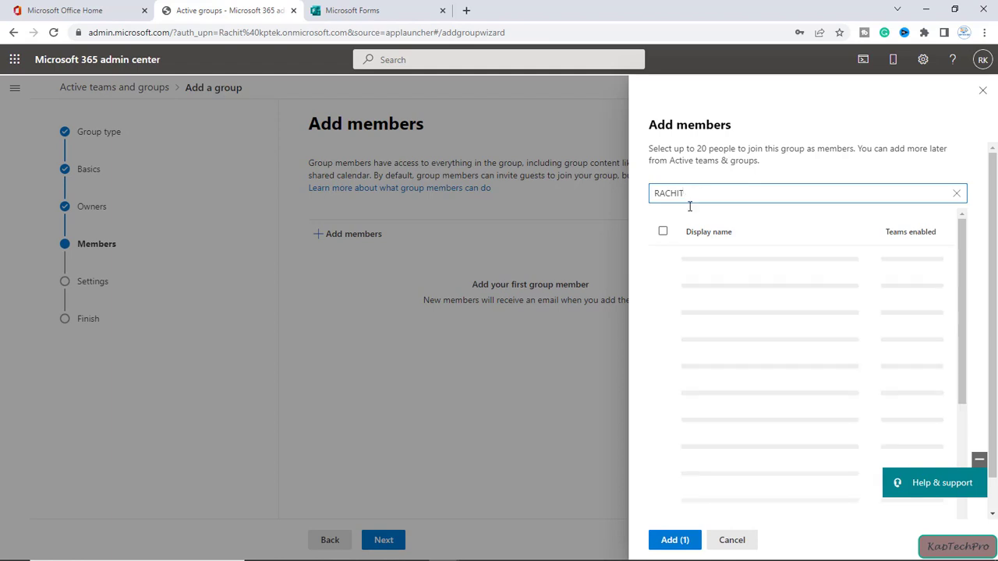
left_click(661, 265)
left_click(664, 539)
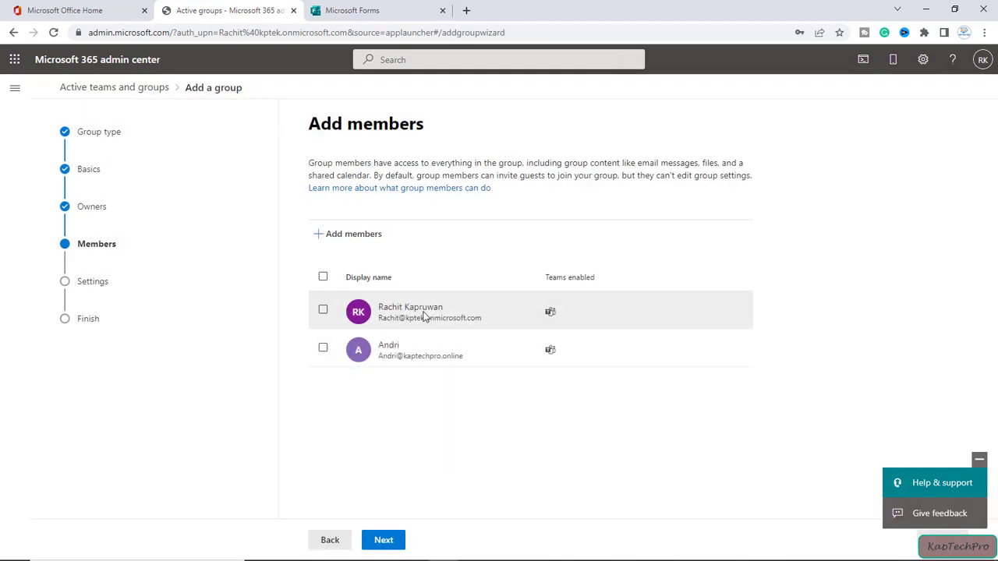
left_click(384, 540)
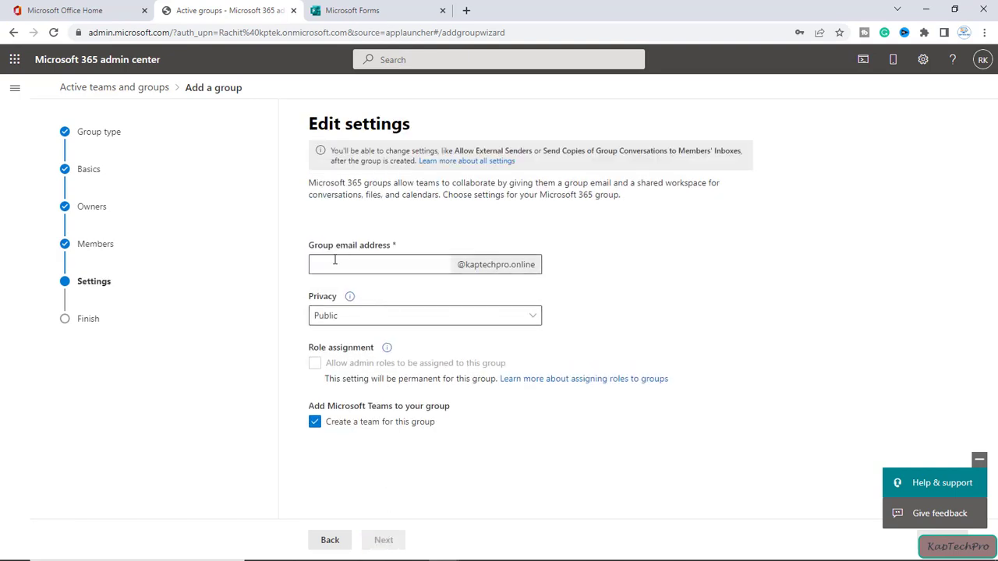
Step: Enter the group email address and set the group privacy to Private
left_click(380, 266)
type("ANDR")
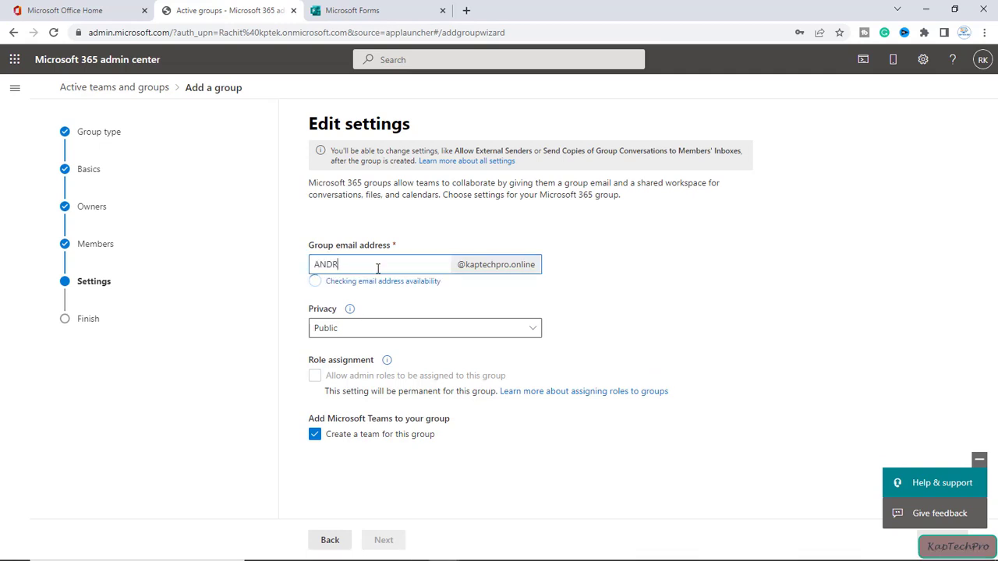
type("FORM")
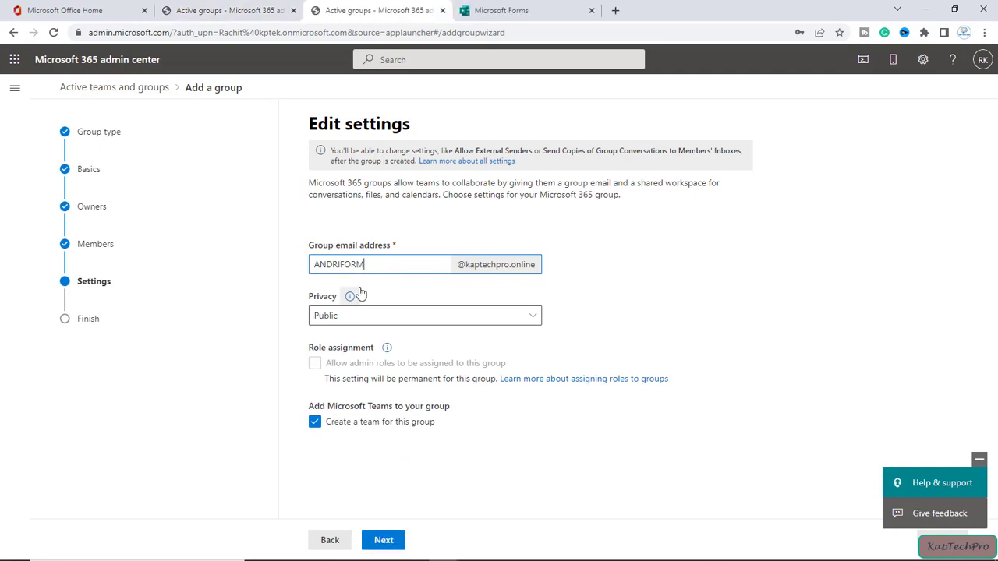
left_click(361, 318)
left_click(332, 358)
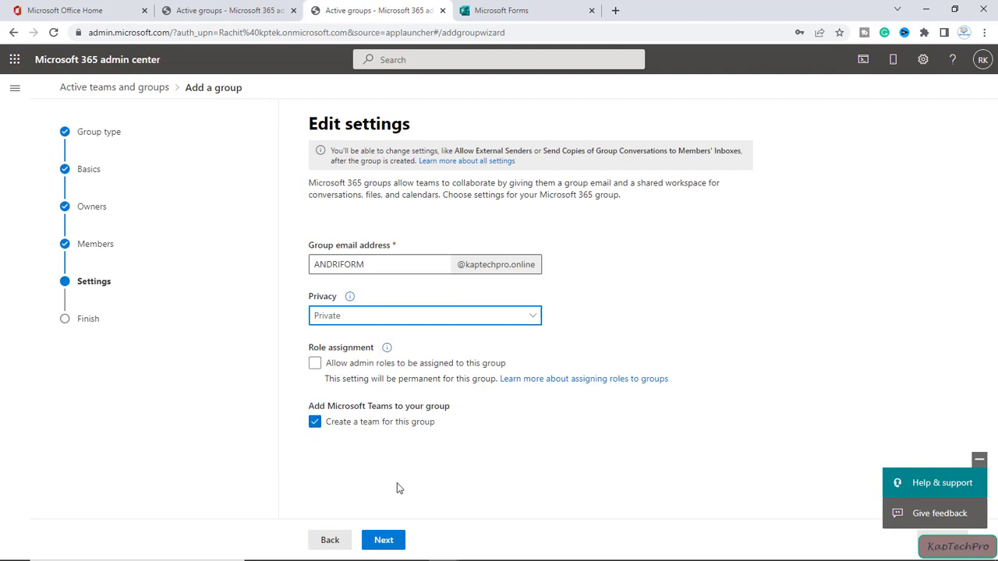
left_click(383, 546)
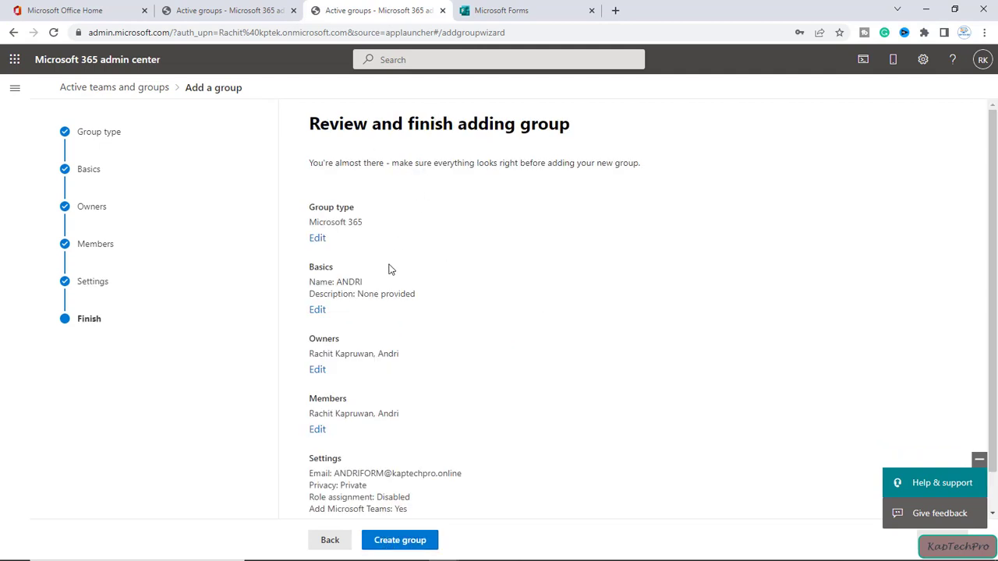
Step: Create the ANDRI group, close the wizard, and return to the Forms move panel
scroll(392, 268, "down", 1)
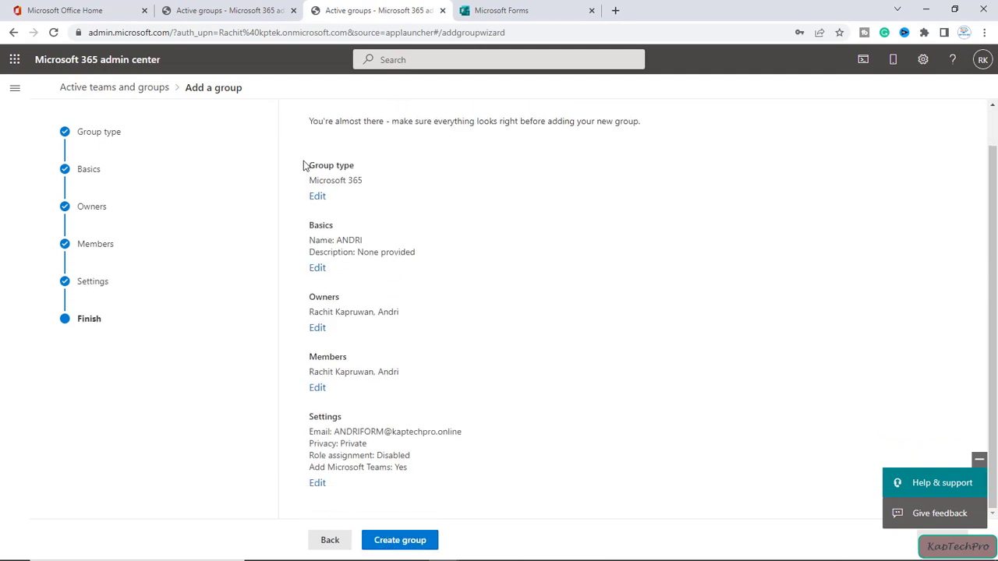
left_click(397, 546)
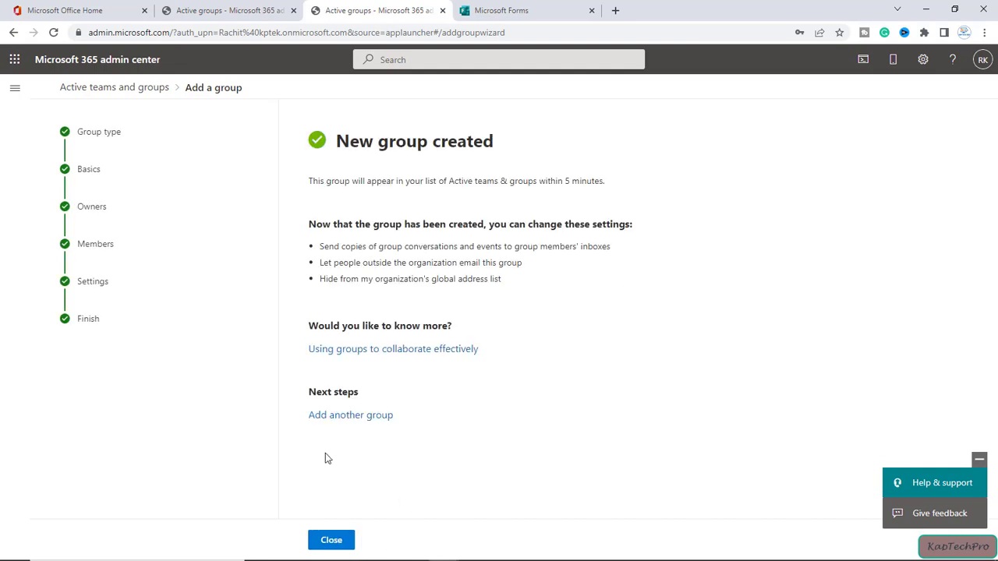
left_click(331, 541)
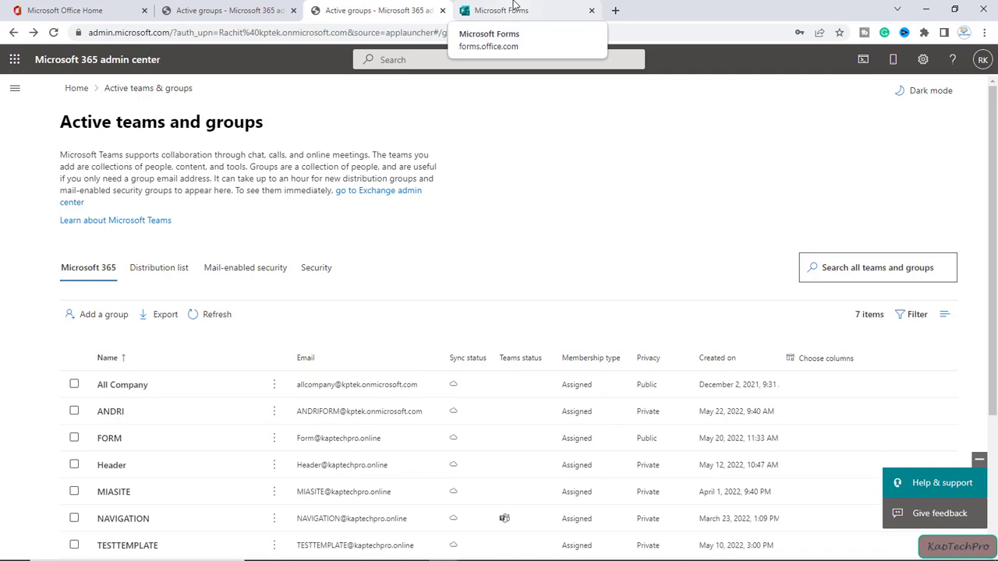
left_click(514, 10)
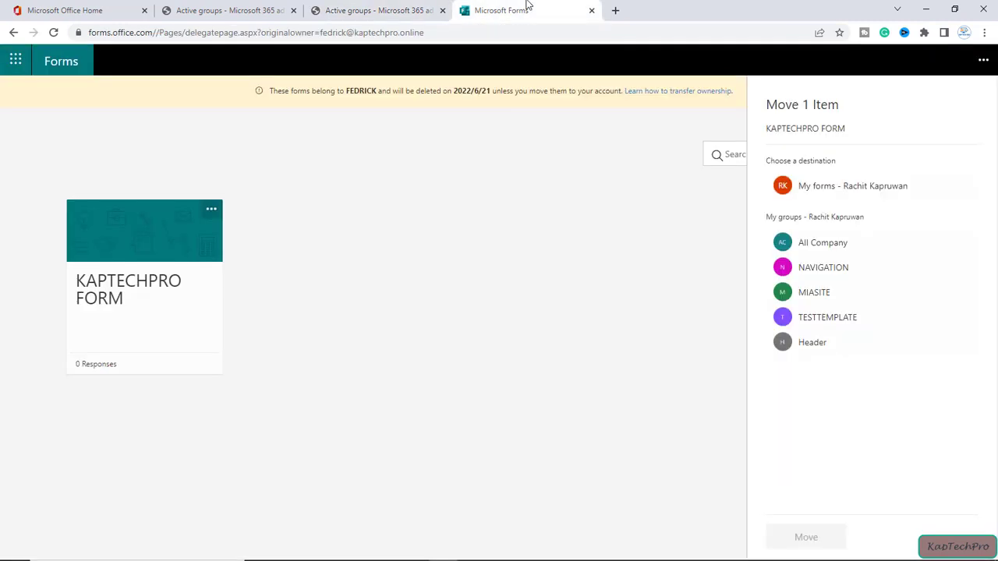
Step: Move KAPTECHPRO FORM into the ANDRI group, confirm the deleted user's page shows no forms, and close it
left_click(53, 31)
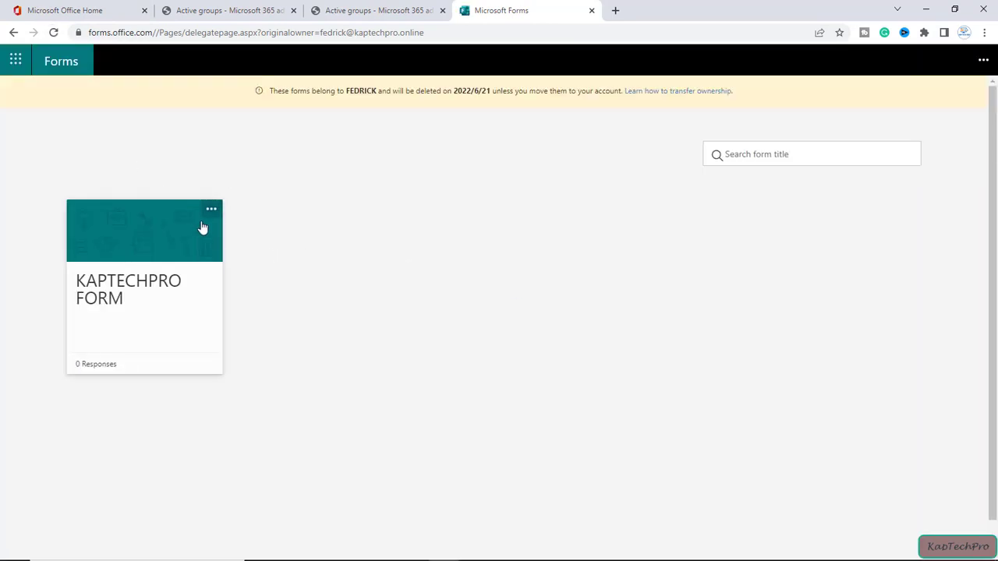
left_click(211, 212)
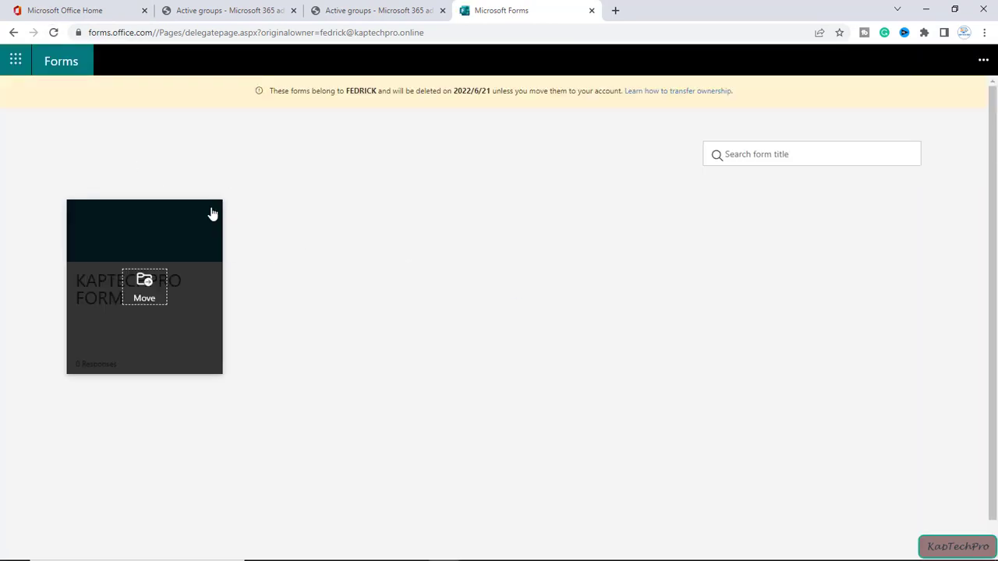
left_click(150, 290)
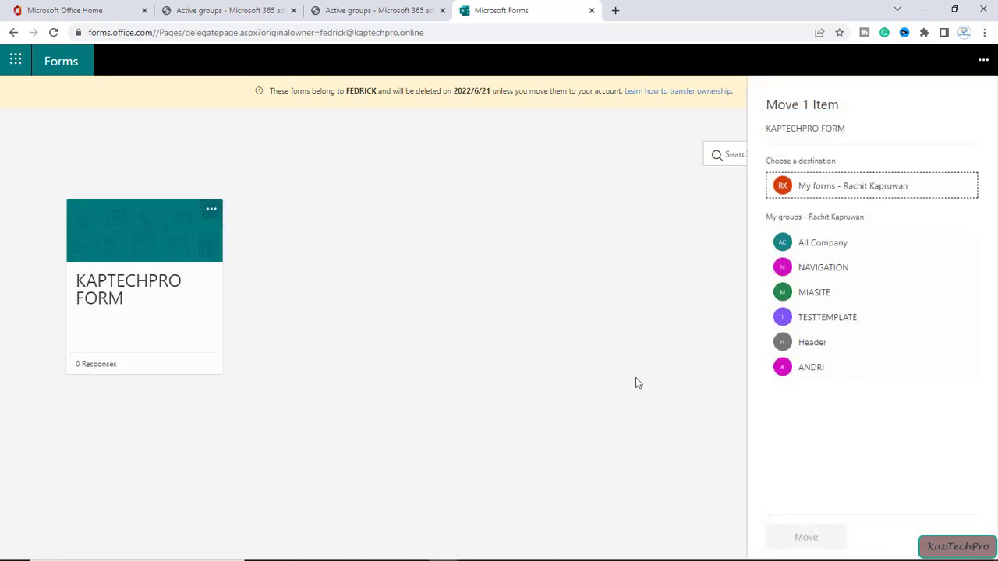
left_click(809, 372)
left_click(806, 538)
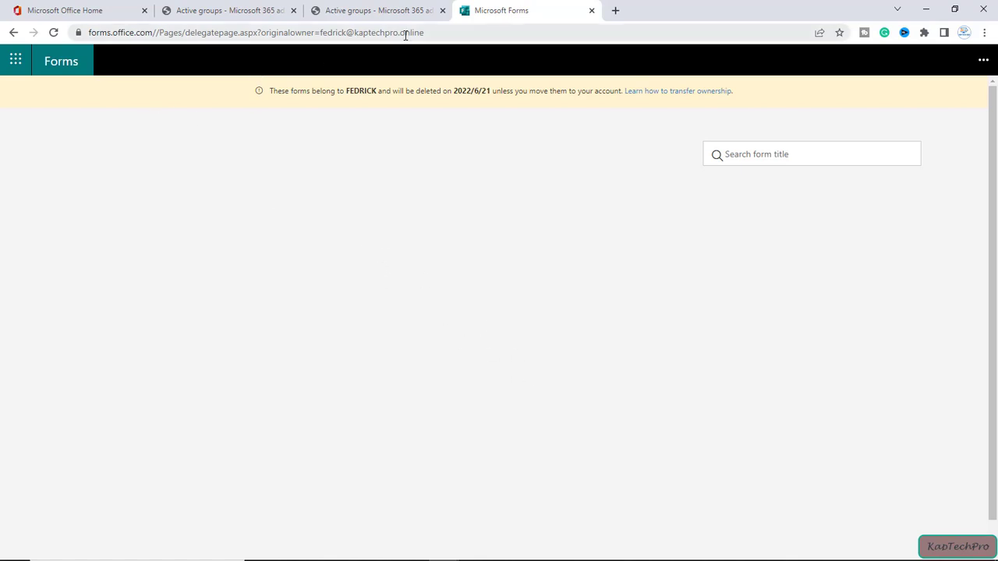
left_click(53, 32)
left_click(592, 10)
Step: Launch Forms from Office Home, confirm the signed-in account, and check ANDRI lists Total 1 form
left_click(75, 10)
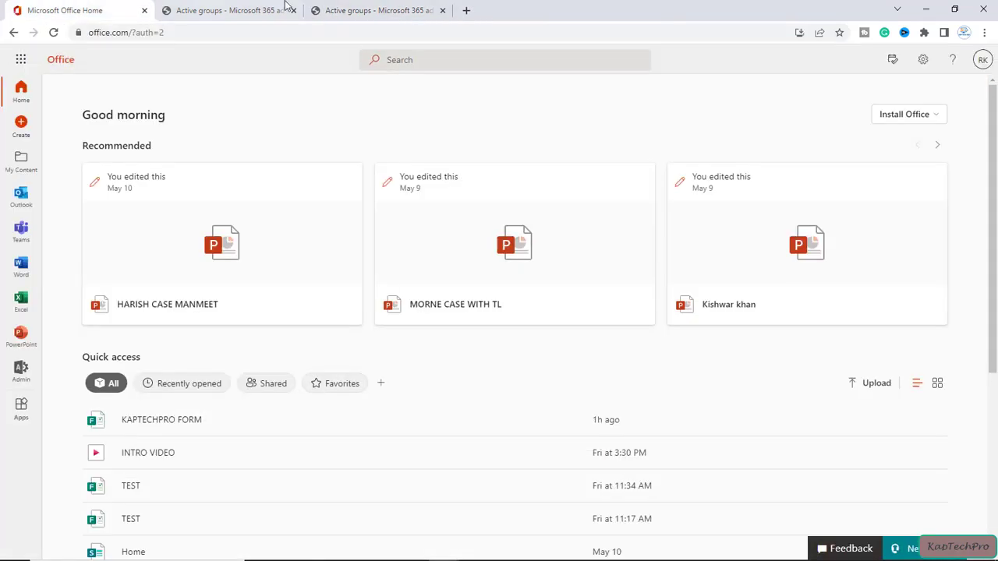
left_click(19, 60)
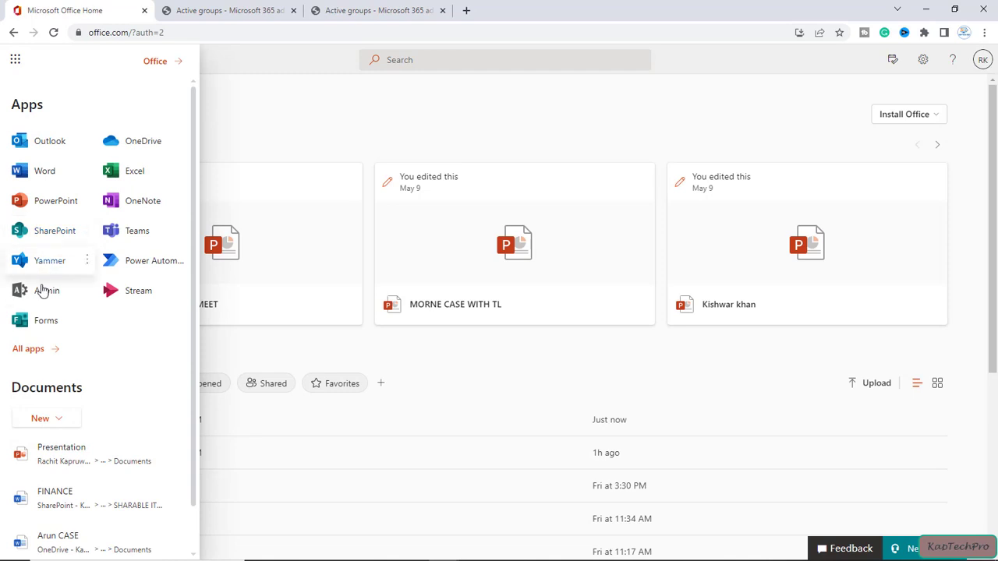
left_click(39, 320)
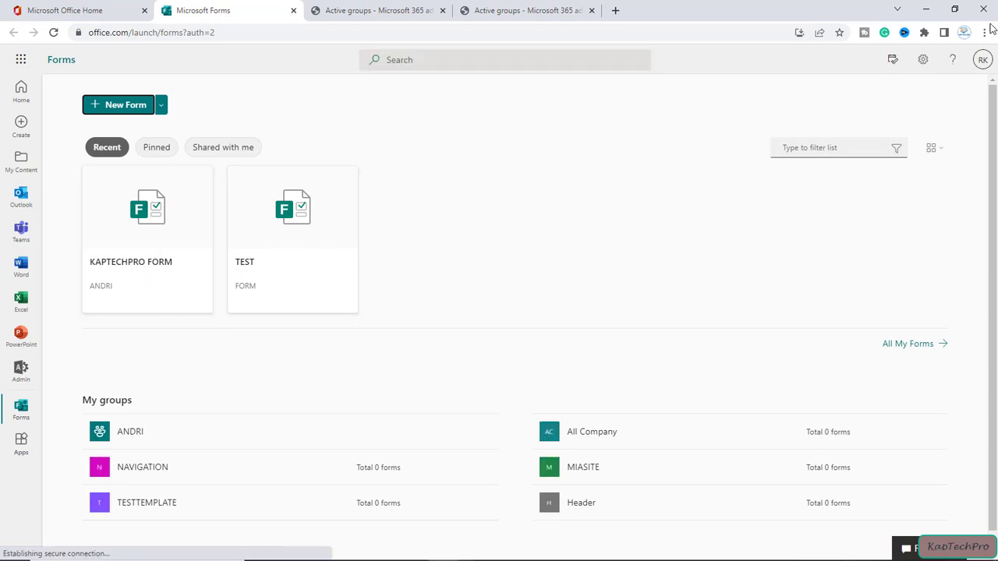
left_click(983, 60)
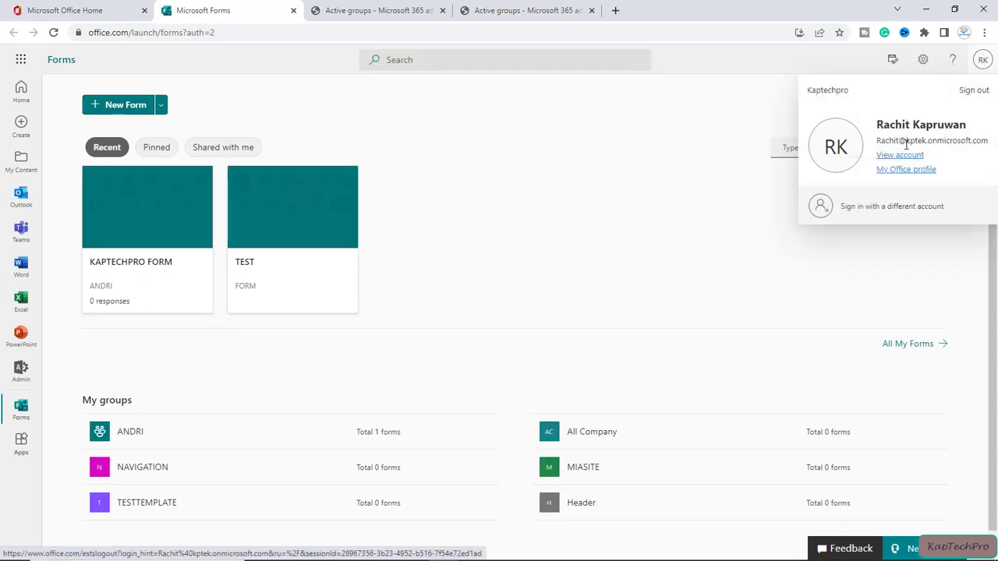
left_click(533, 214)
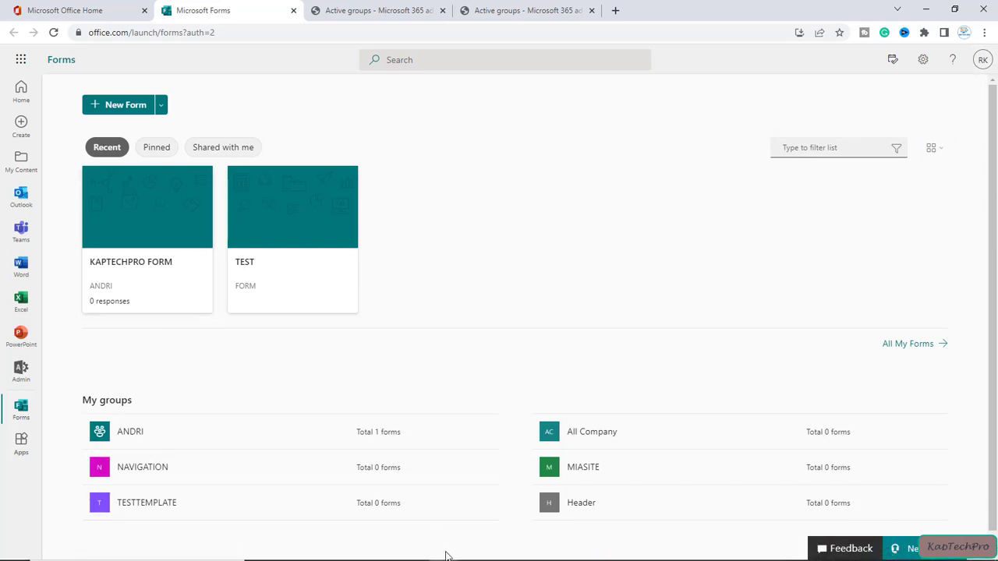
mouse_move(446, 554)
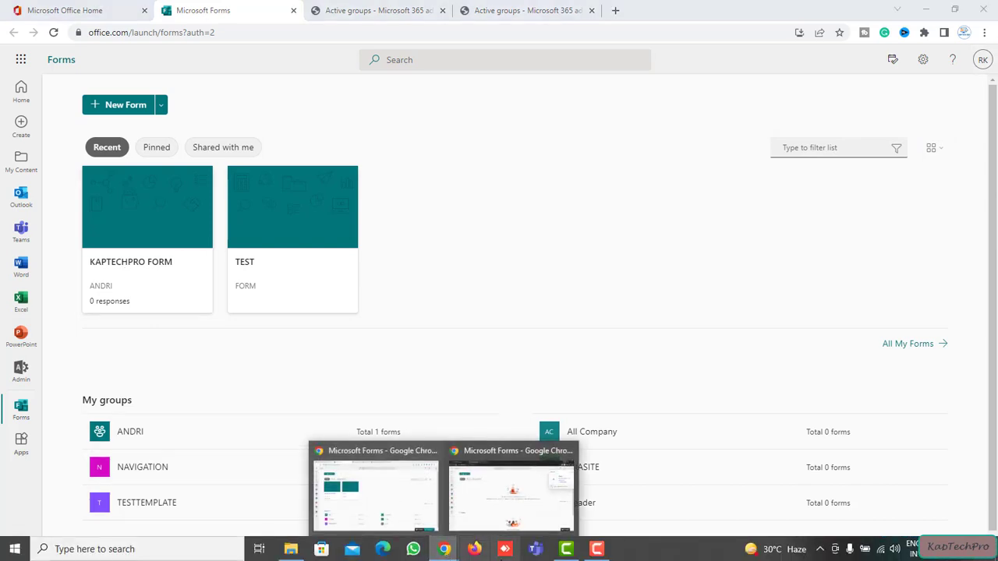
Step: In the group member's private window, open KAPTECHPRO FORM from the ANDRI group's forms in Forms
left_click(495, 491)
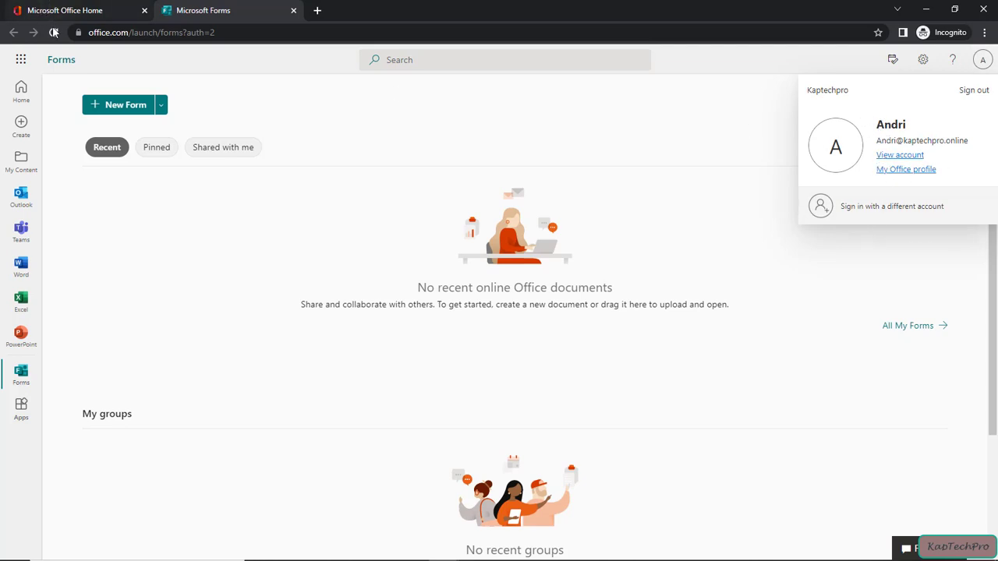
left_click(293, 10)
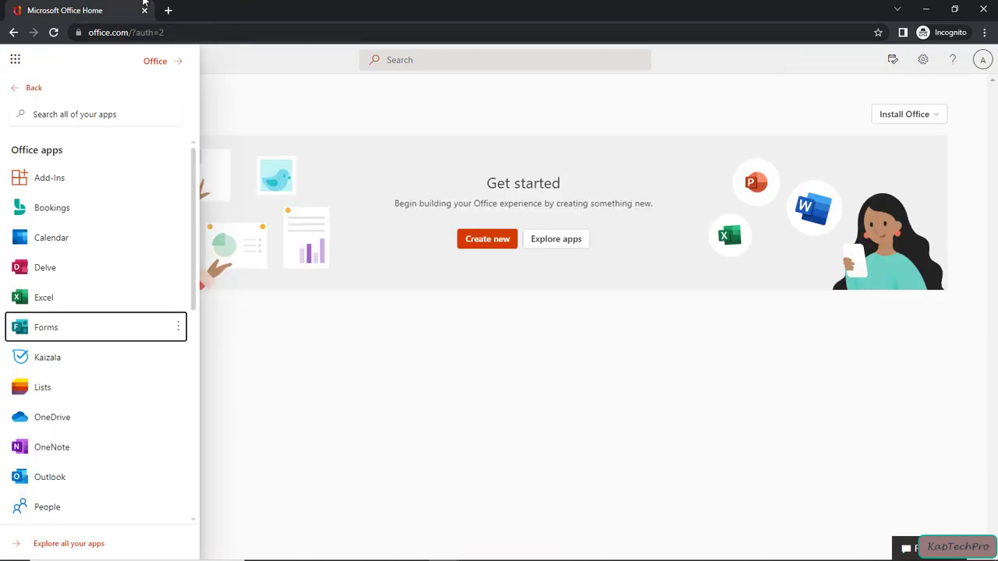
left_click(67, 331)
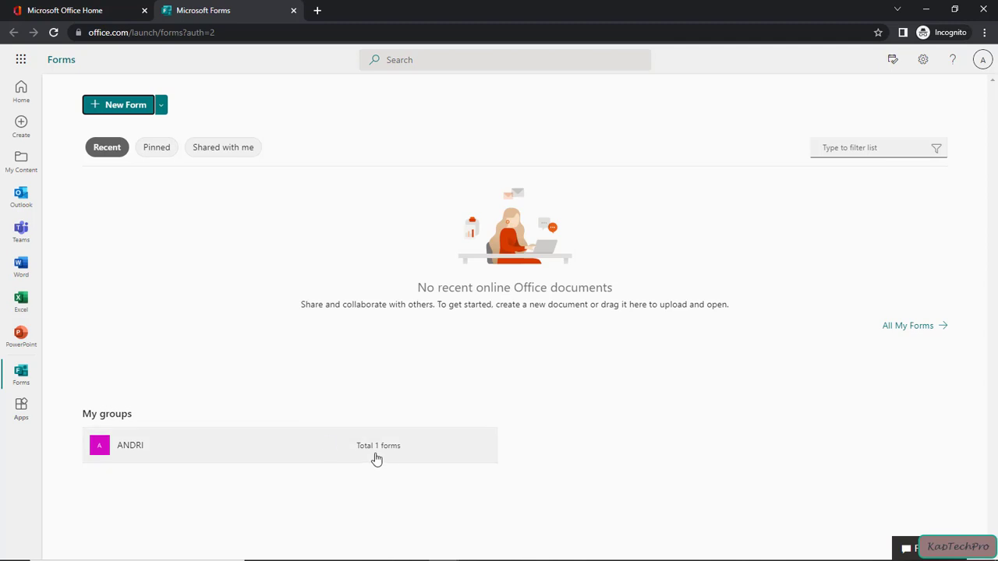
left_click(268, 445)
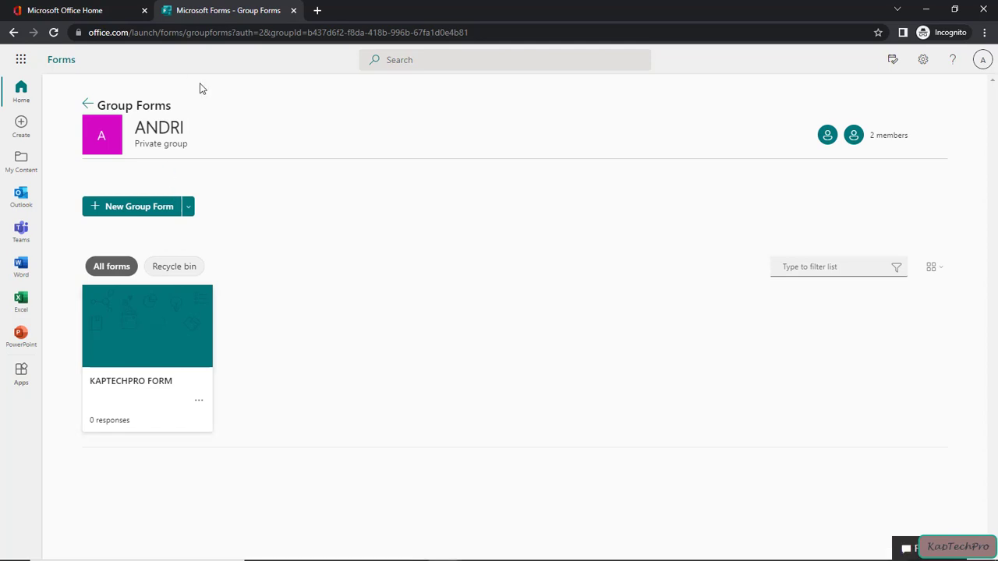
left_click(133, 346)
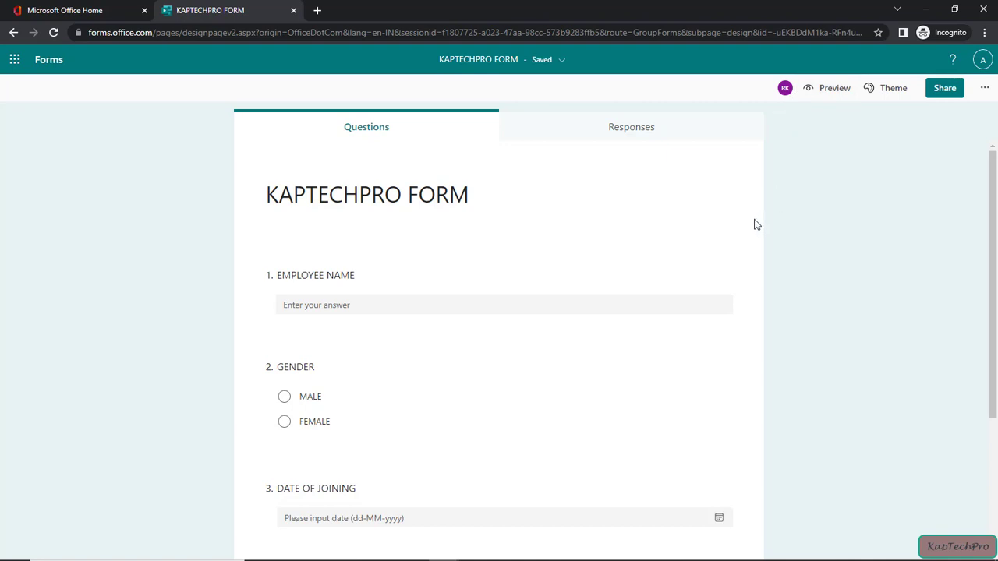
Step: Return to the admin's Forms window and check which account is signed in
mouse_move(445, 550)
left_click(423, 510)
left_click(982, 60)
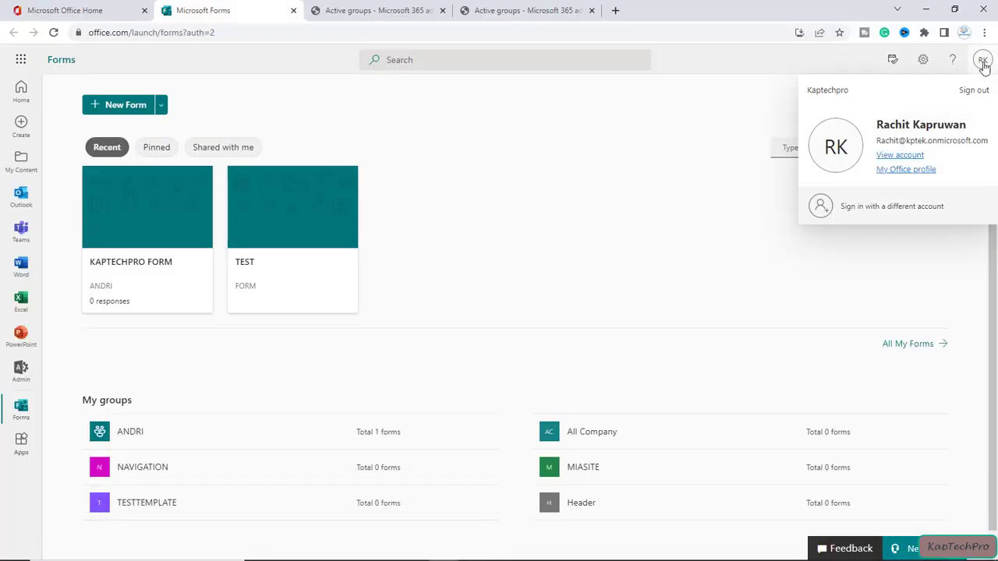
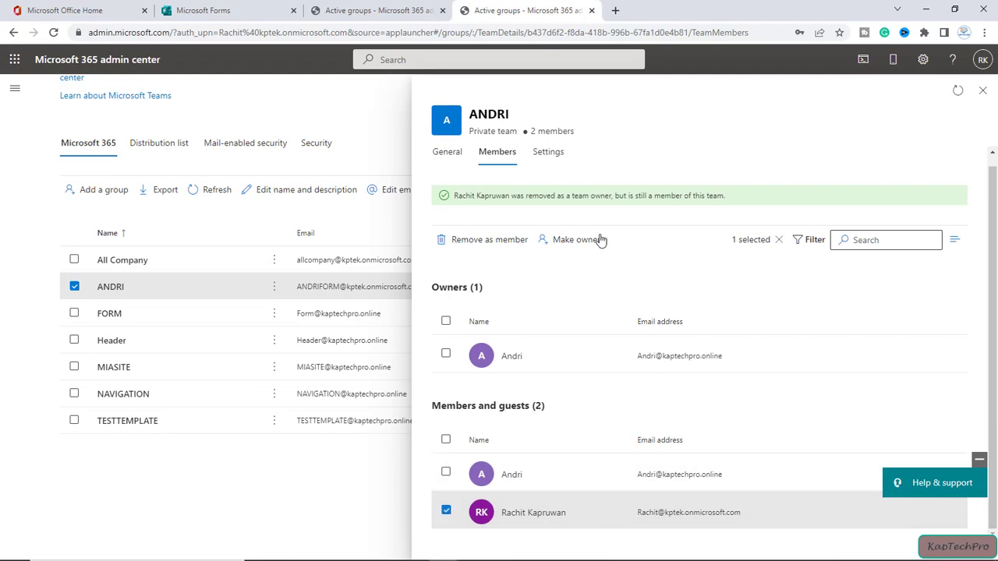
Step: Remove the user from ANDRI's members, confirm with Yes, and close the team details panel
left_click(496, 243)
left_click(421, 326)
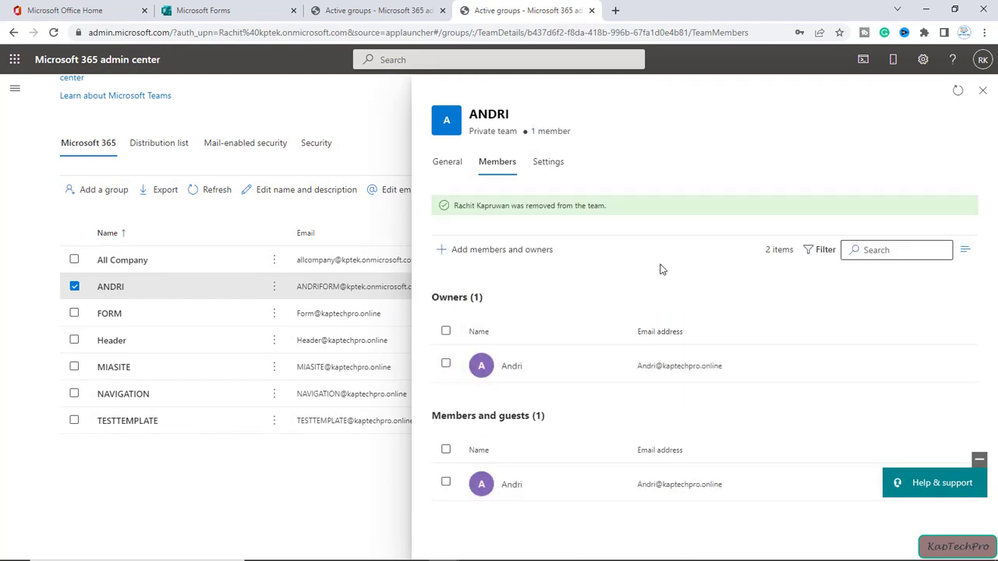
left_click(983, 90)
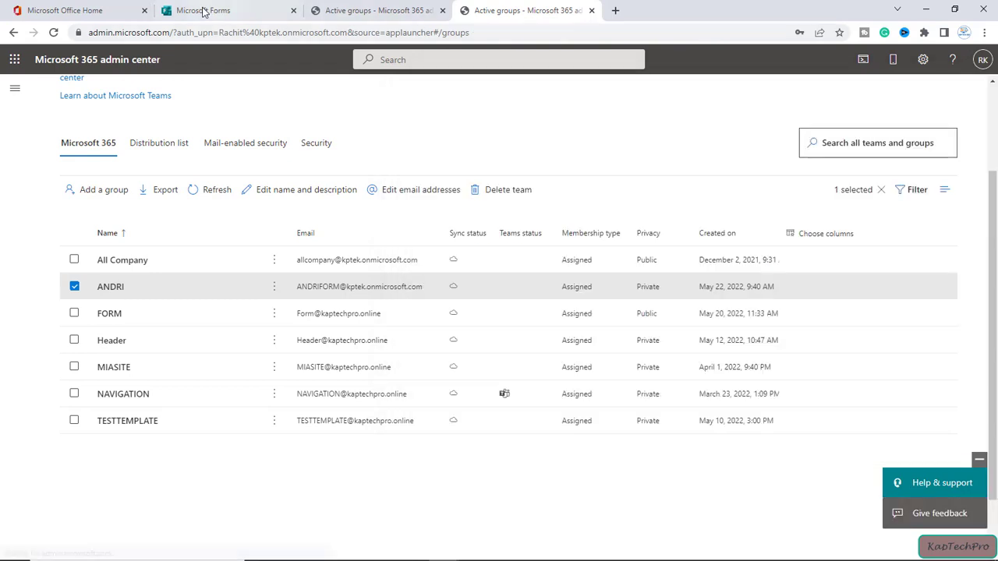
Step: Refresh the active groups list, then launch Microsoft Forms from the app launcher in a new tab
left_click(53, 32)
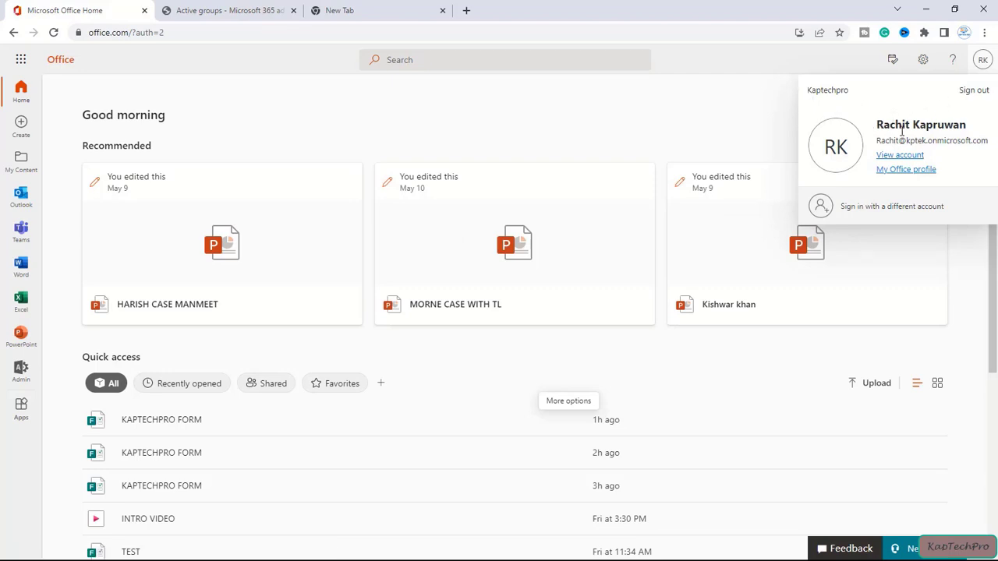
left_click(21, 60)
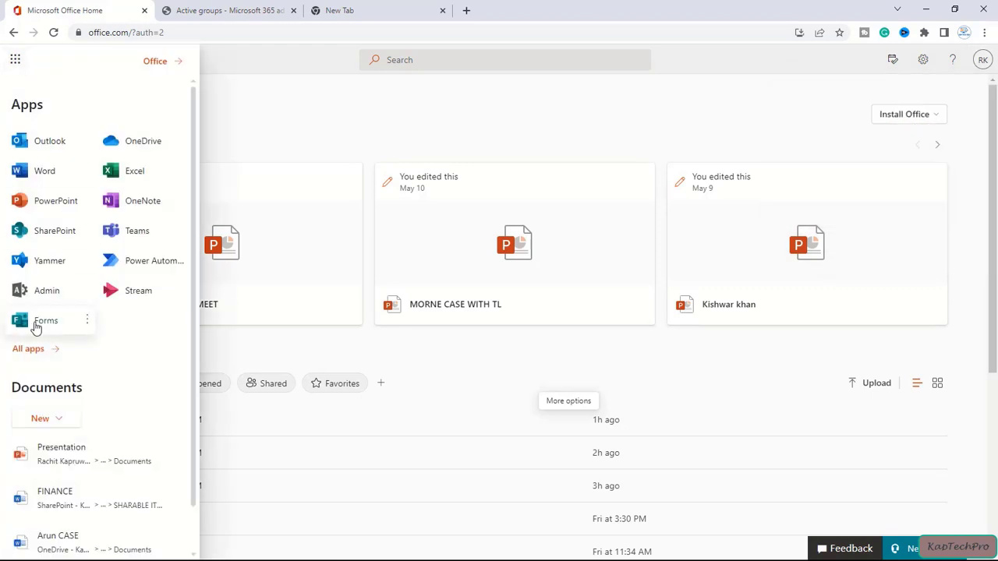
middle_click(39, 328)
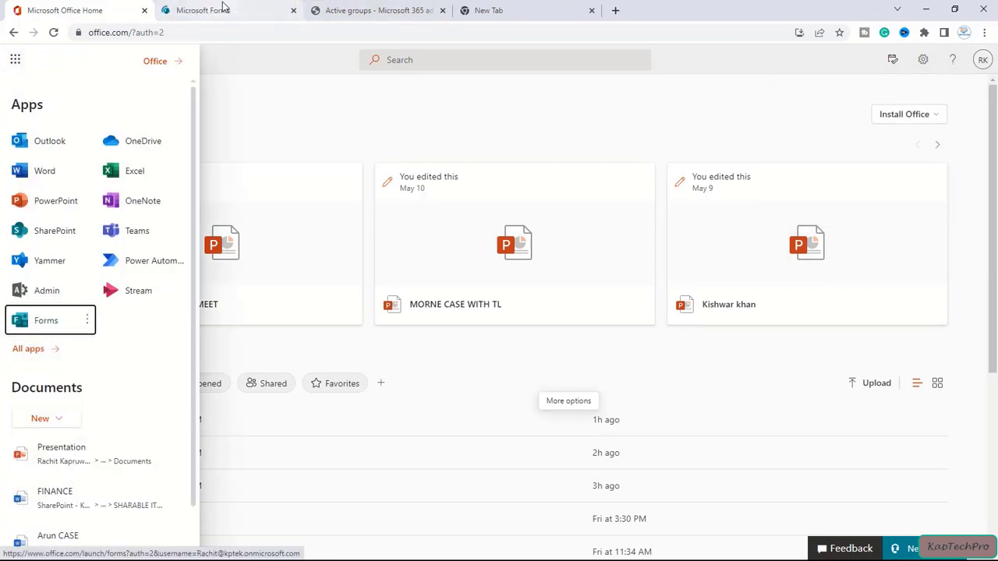
left_click(223, 9)
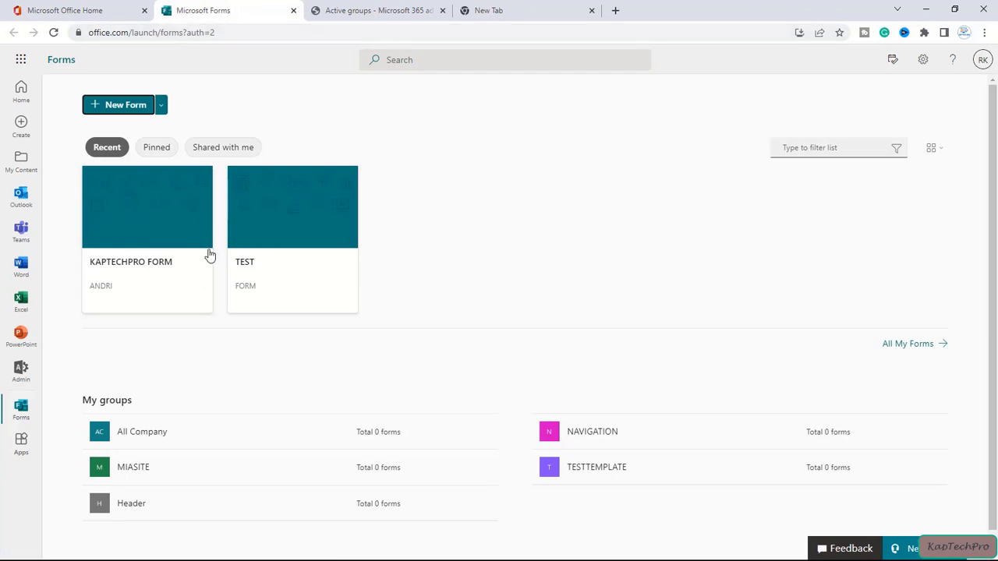
Step: Open the KAPTECHPRO FORM card under Recent, which shows 'Sorry, something went wrong'
left_click(127, 238)
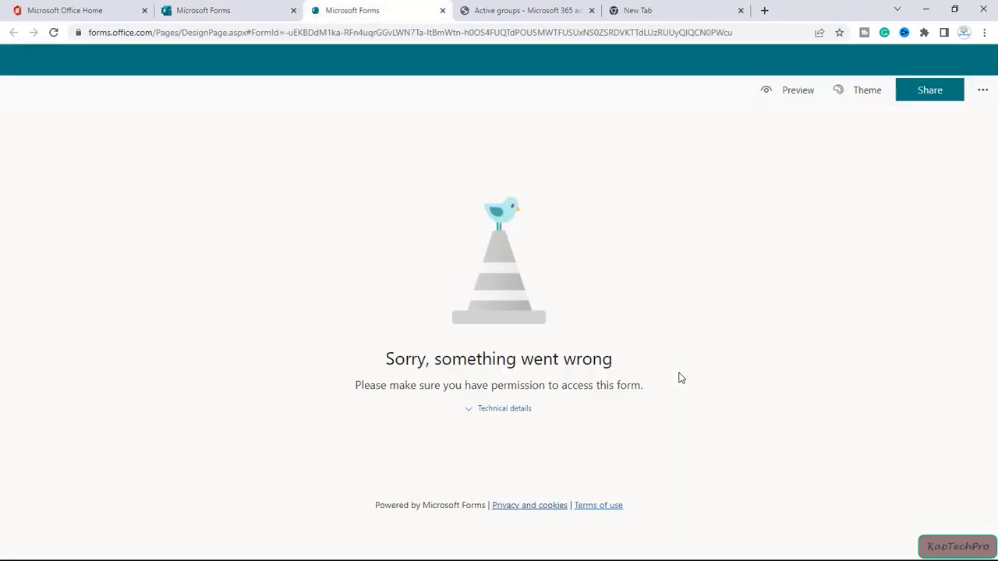